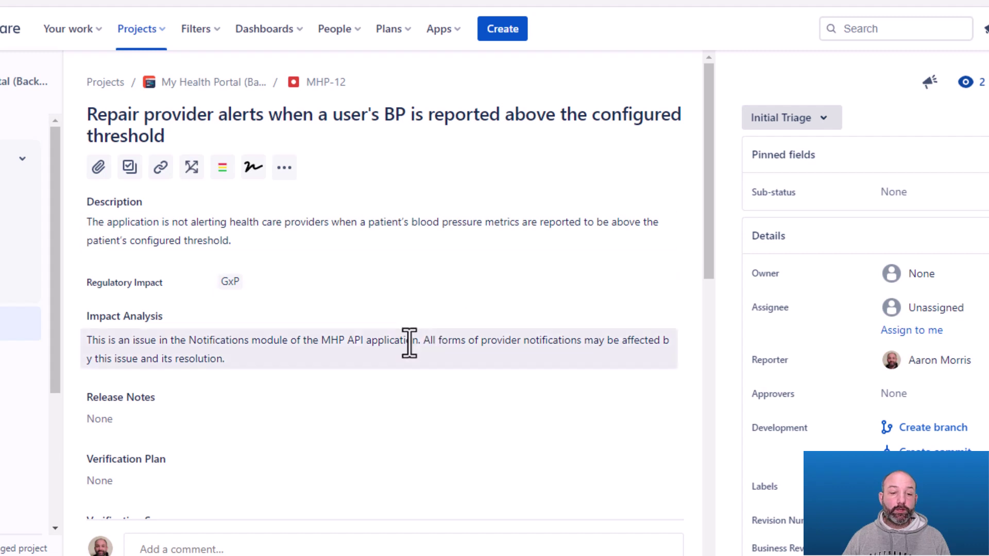
- Review bug MHP-12, submit it for review, and check the transitions offered from its new status
scroll(413, 347, "down", 4)
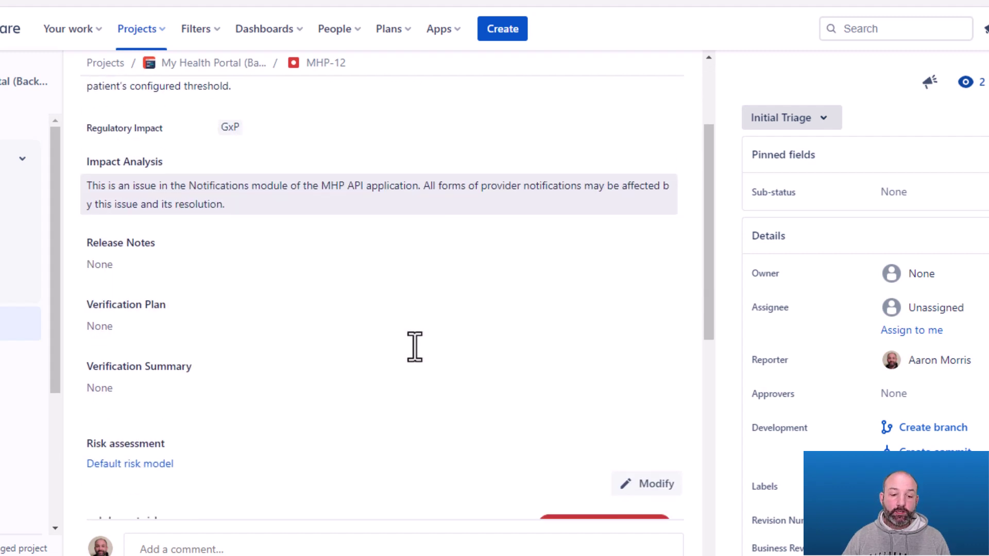
scroll(354, 424, "down", 2)
scroll(354, 423, "up", 5)
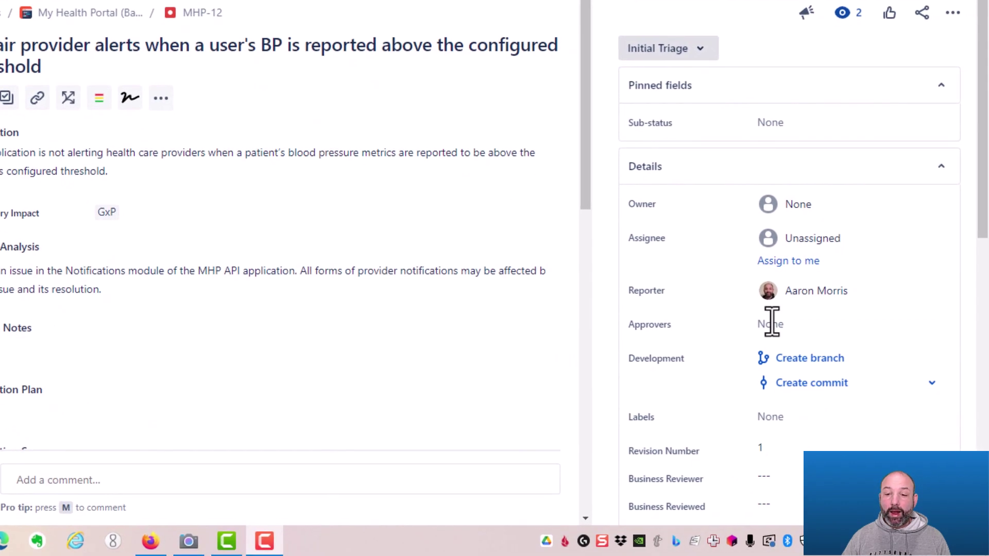
scroll(718, 243, "down", 2)
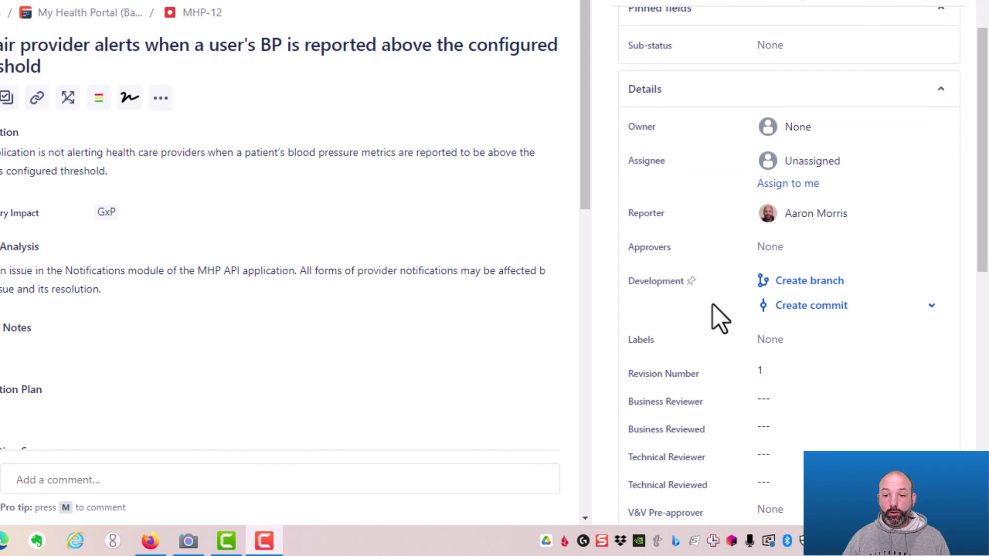
scroll(713, 304, "up", 2)
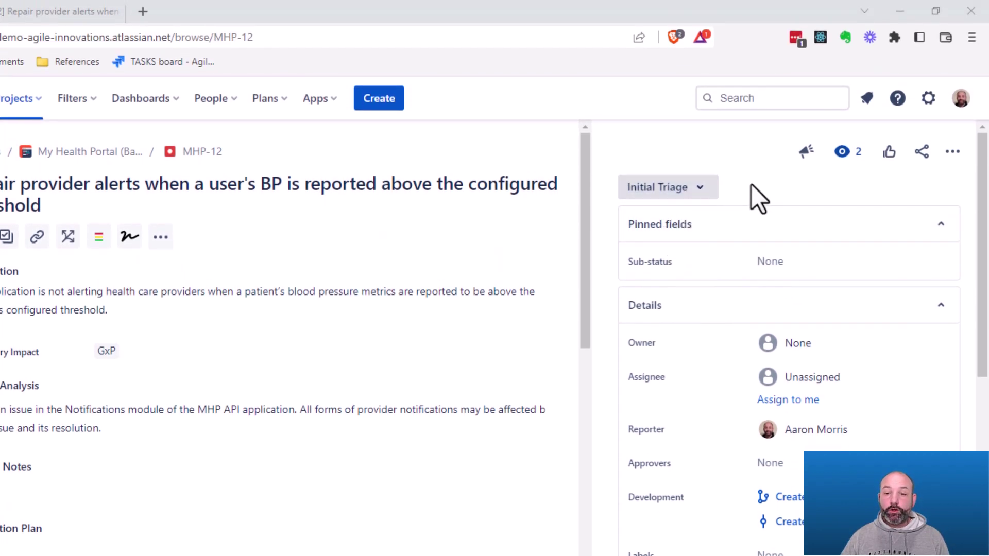
left_click(699, 187)
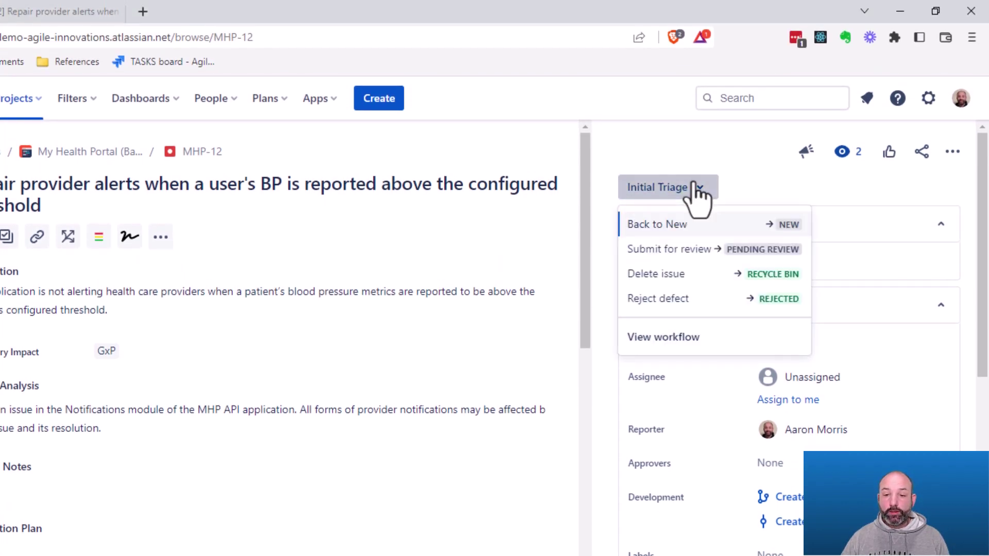
left_click(682, 247)
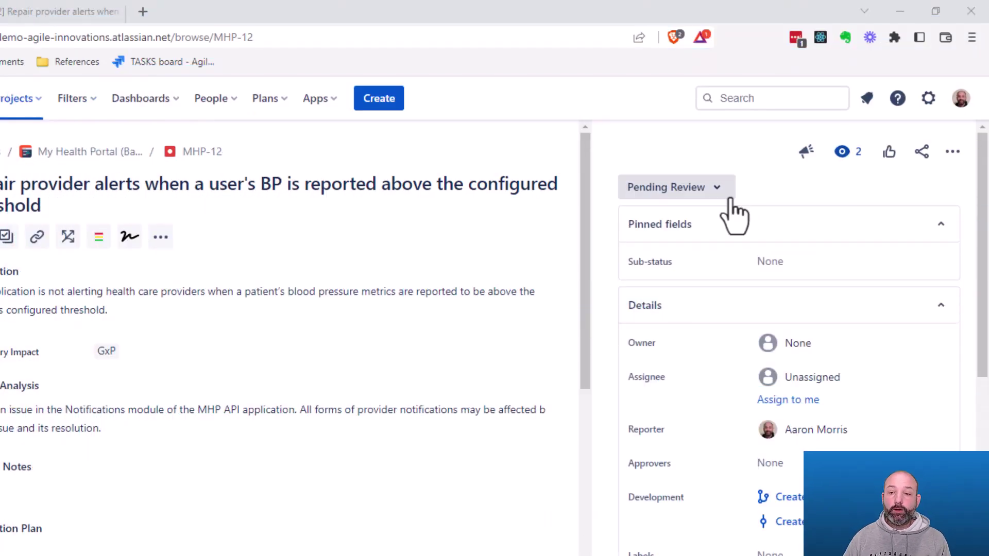
left_click(704, 192)
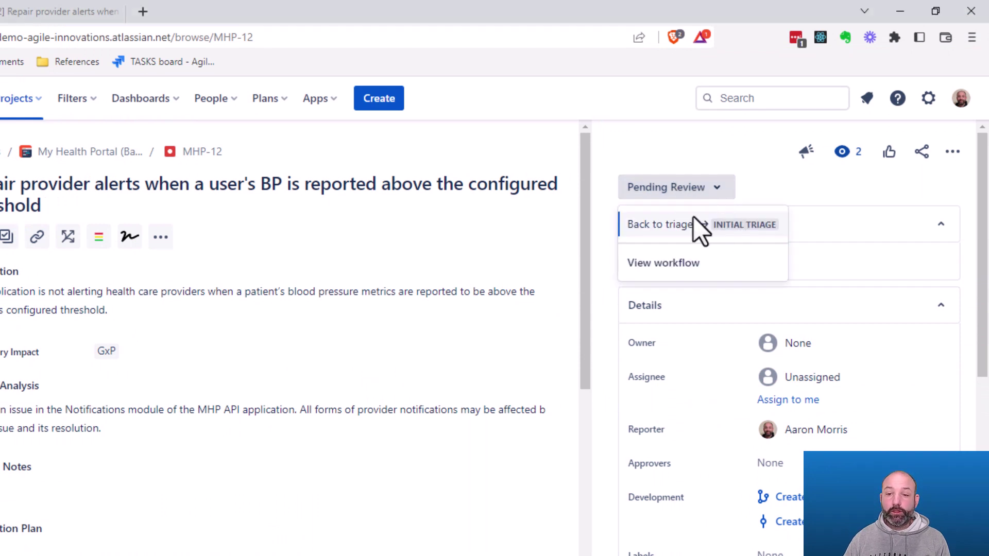
left_click(663, 188)
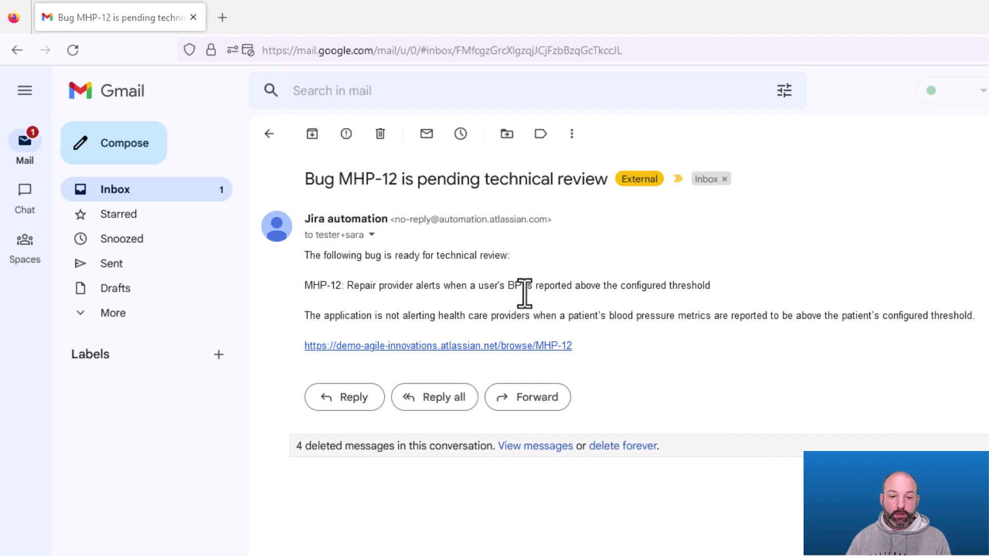
- Open MHP-12 in Jira from the technical review notification email and read through its description, impact analysis and risk assessment
left_click(478, 346)
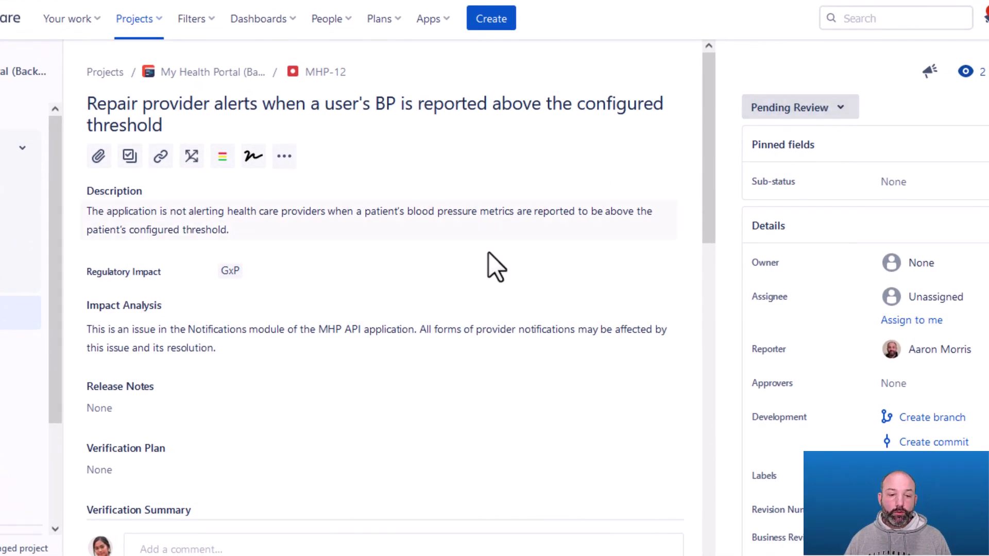
scroll(489, 252, "down", 8)
scroll(484, 243, "down", 3)
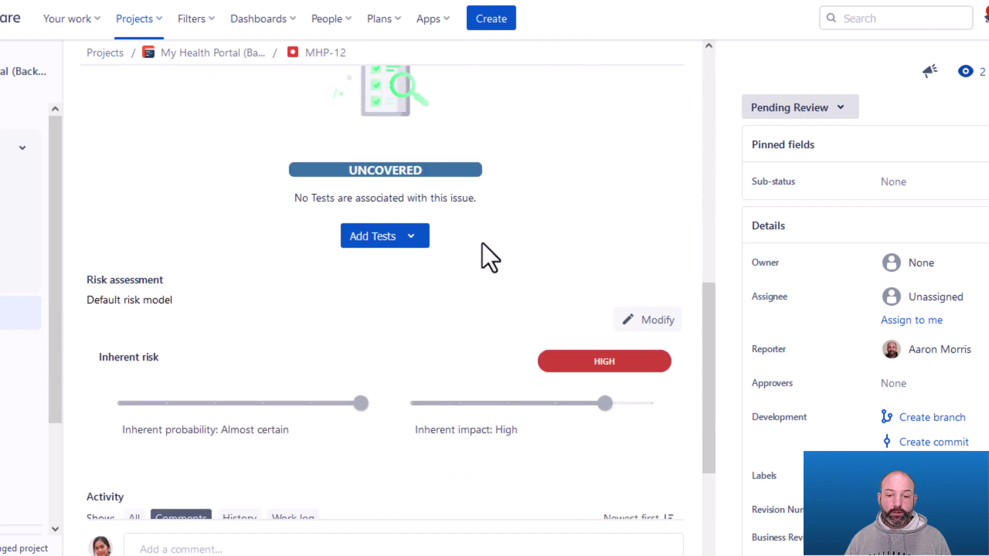
scroll(483, 243, "up", 10)
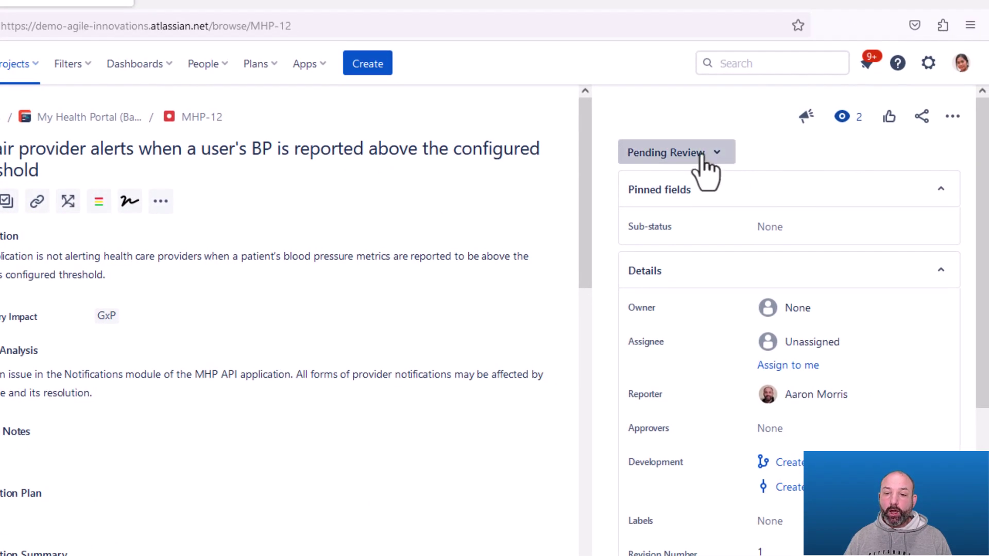
- Complete the technical review of MHP-12 with the comment "Looks good to me" and check its details
left_click(704, 155)
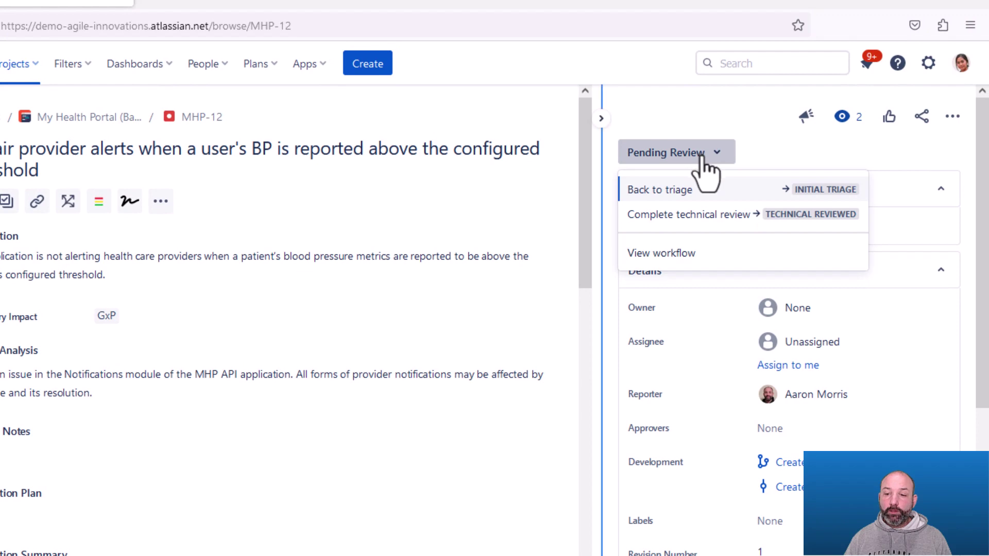
left_click(790, 217)
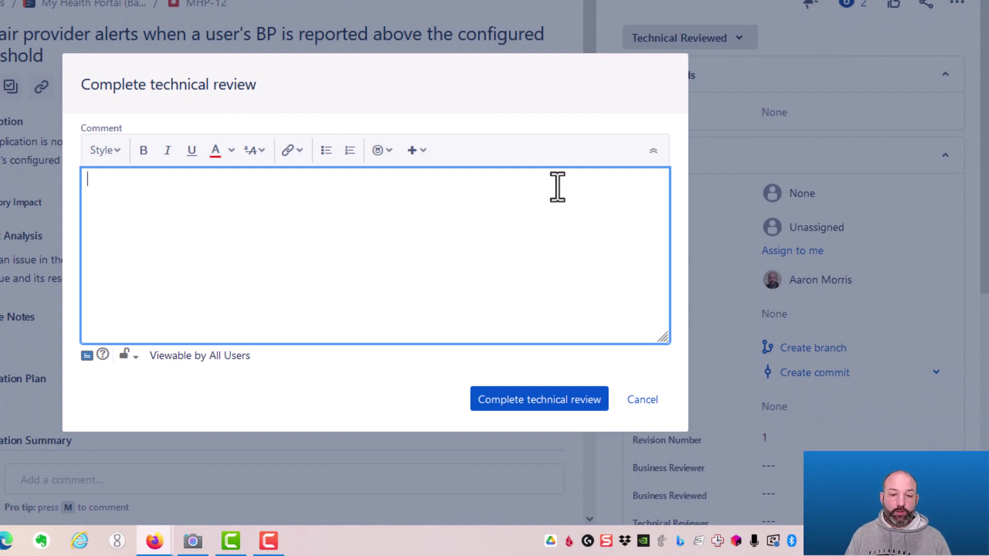
type("Looks good to me")
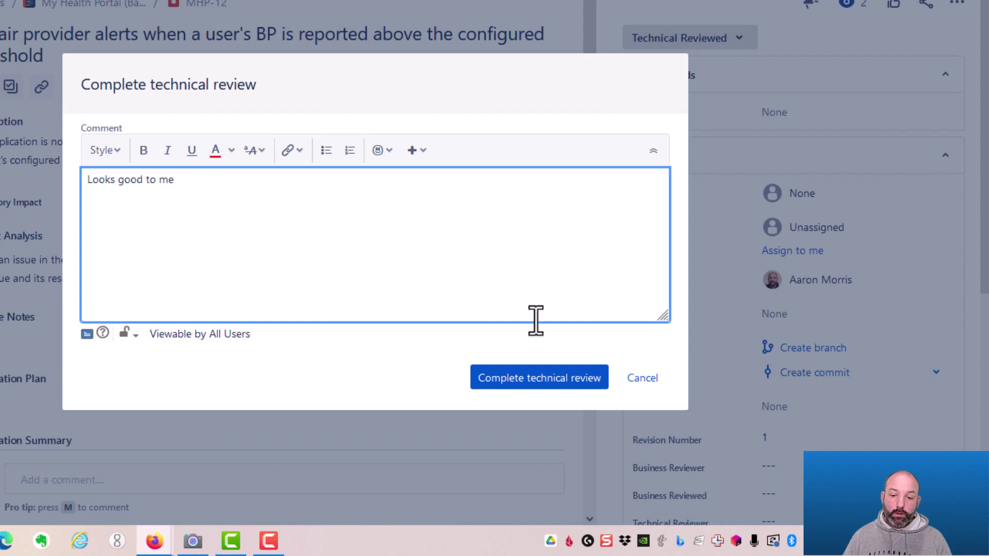
left_click(522, 383)
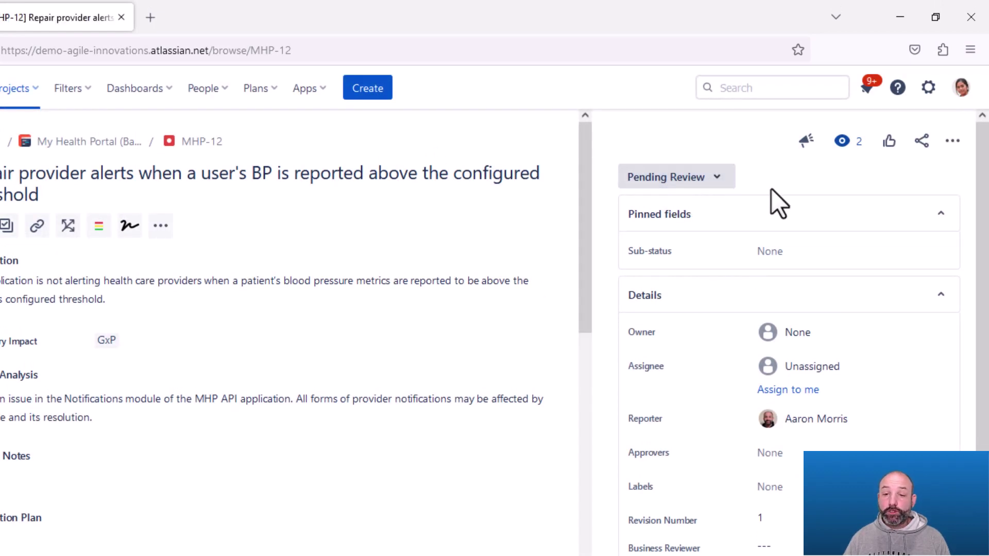
scroll(761, 214, "down", 5)
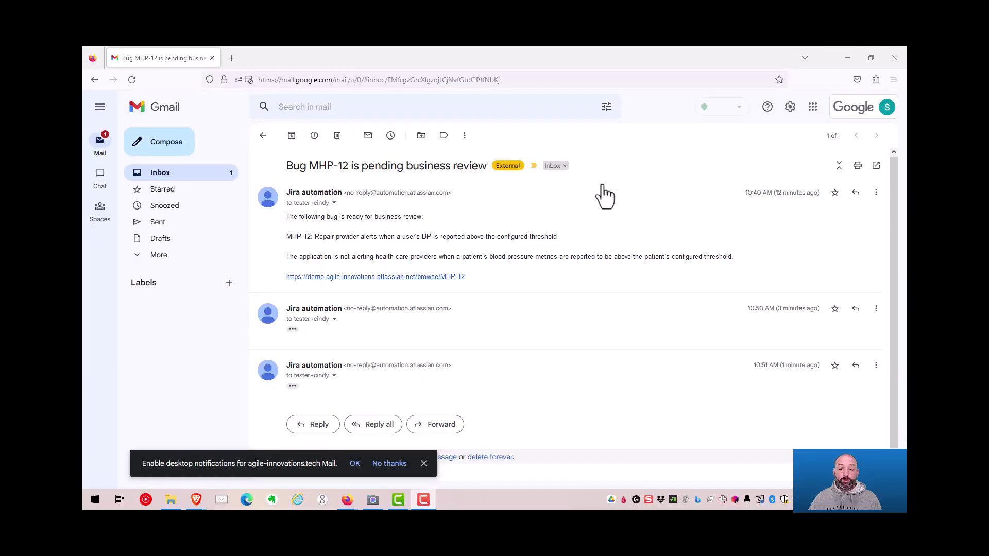
- Open MHP-12 from the business review email, complete its business review with the comment "Looks good", and check its details
left_click(426, 278)
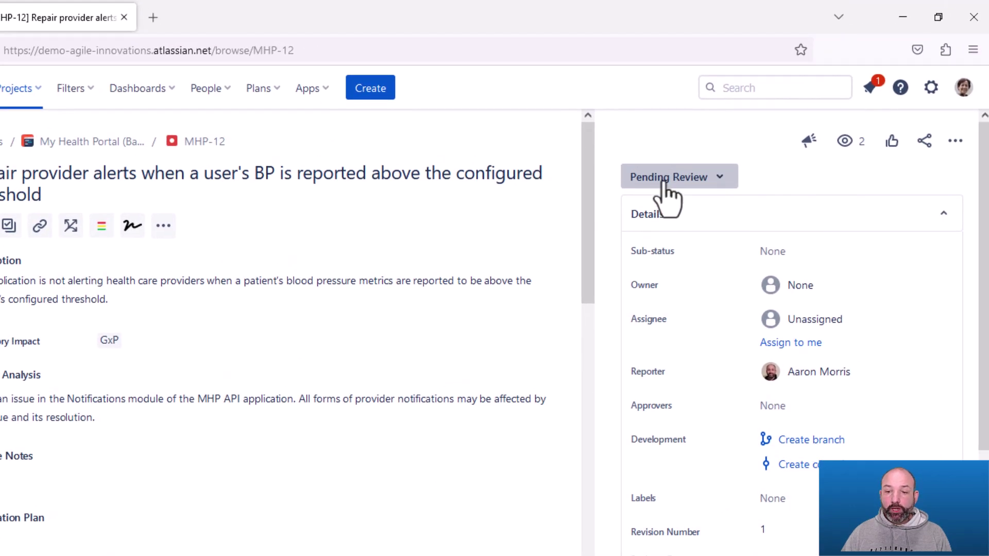
left_click(664, 184)
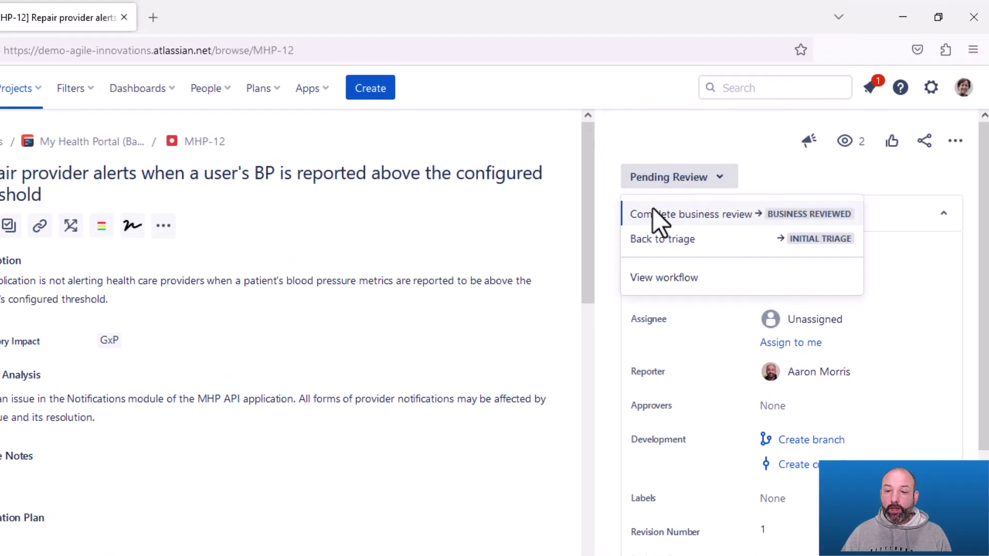
left_click(771, 212)
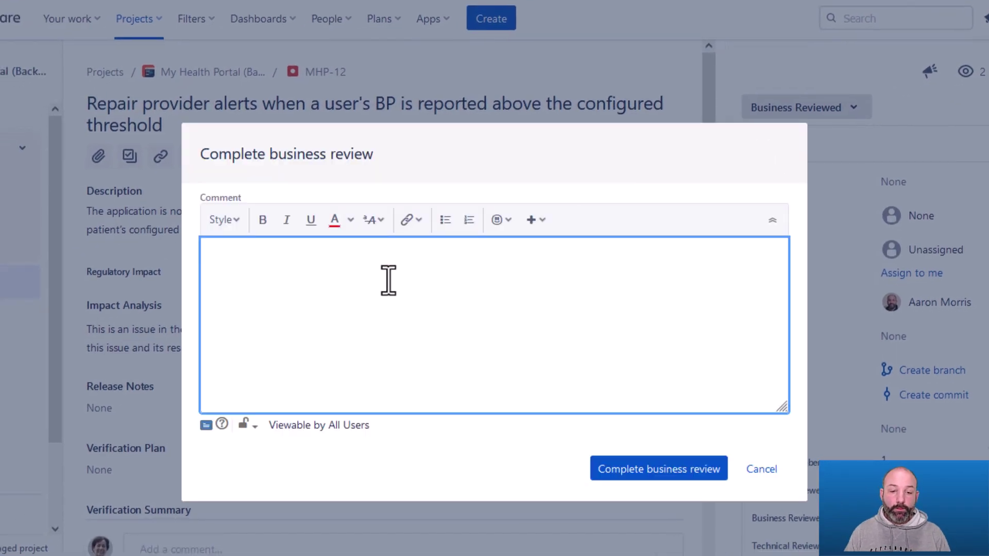
type("Looks good")
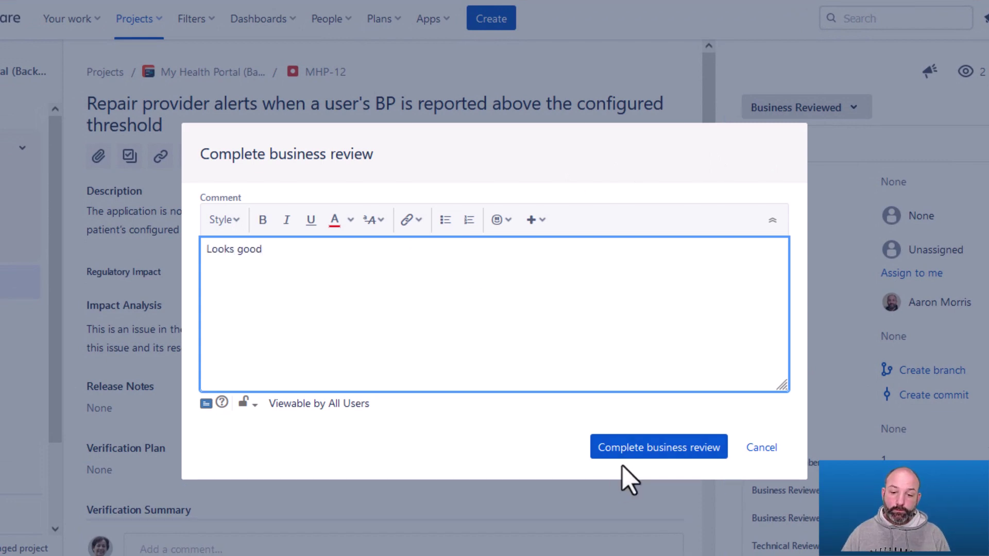
left_click(629, 460)
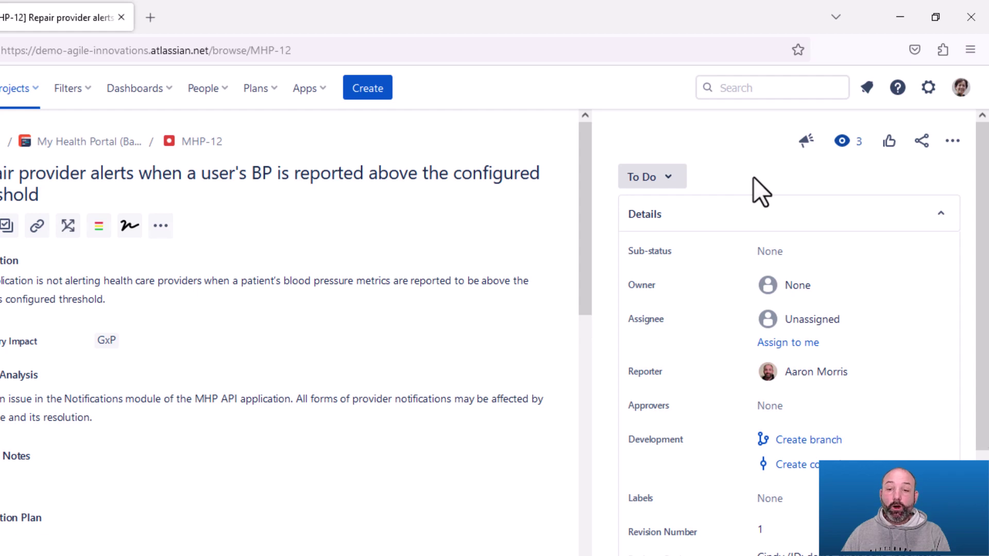
scroll(755, 178, "down", 5)
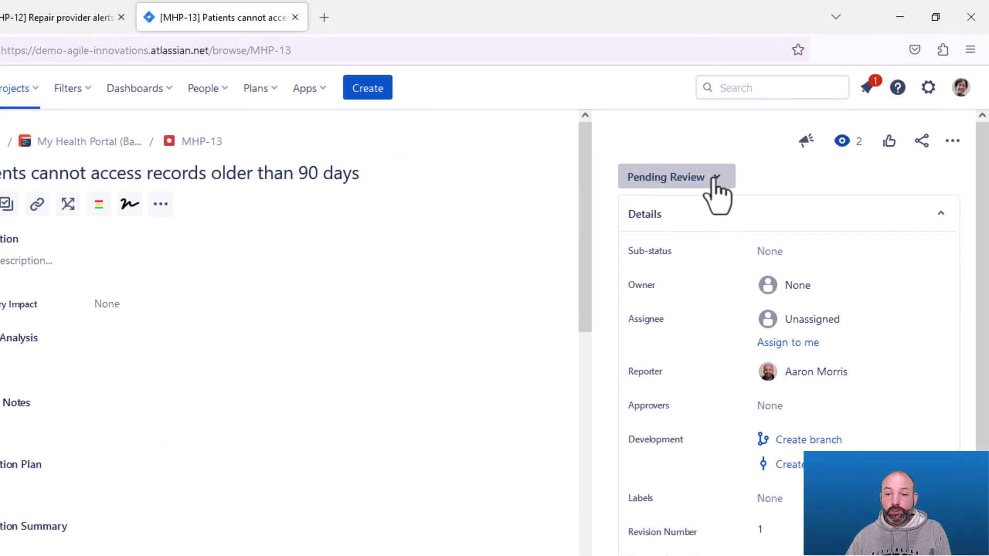
- Check the transitions available on MHP-13, the bug about patients' records older than 90 days
left_click(715, 181)
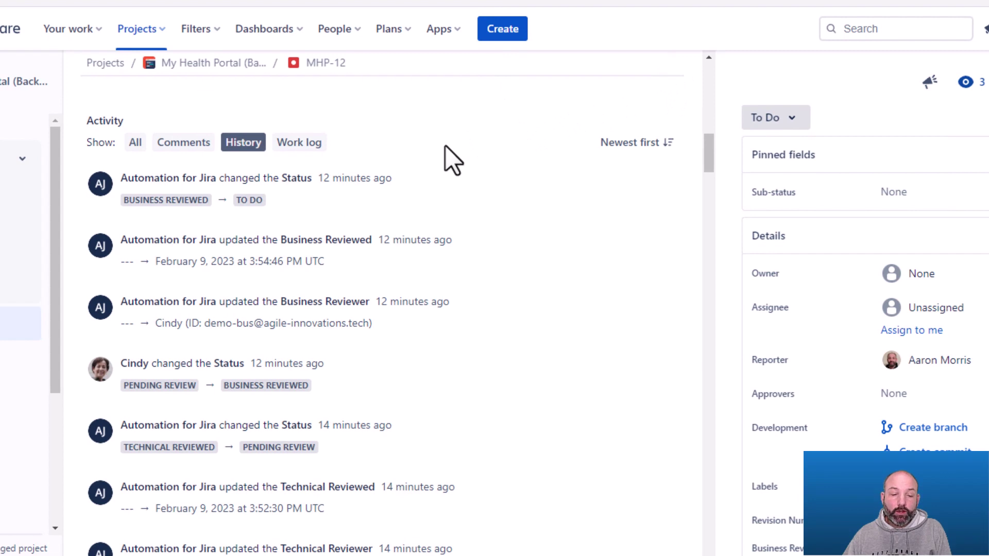
- Examine MHP-12's change history and its business and technical review fields, both in the issue details and the printable view
scroll(474, 329, "down", 2)
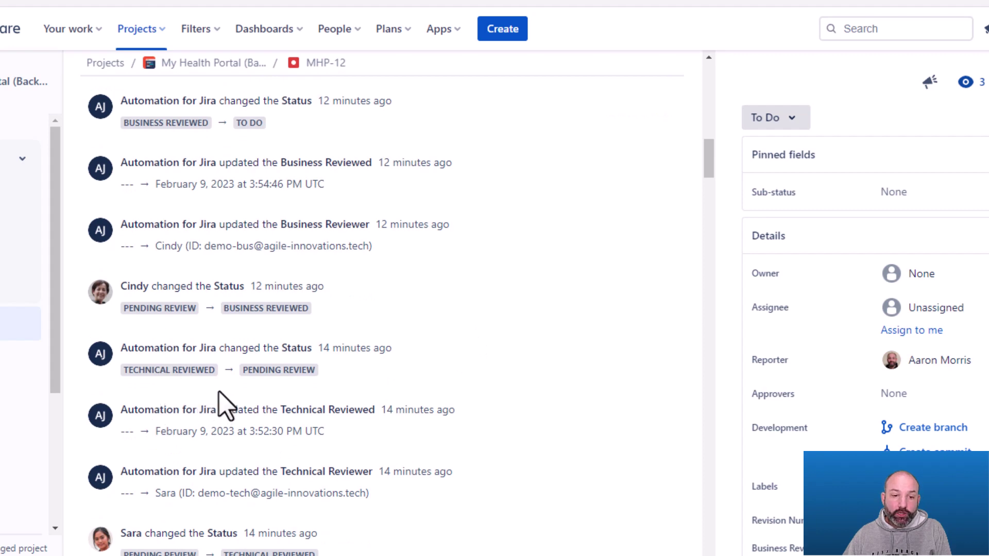
scroll(221, 400, "up", 5)
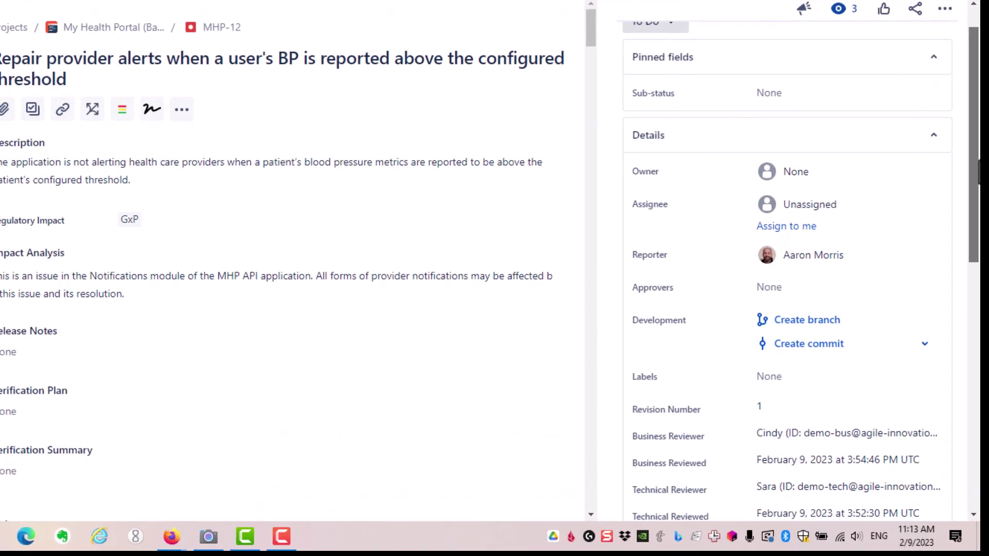
scroll(987, 190, "down", 3)
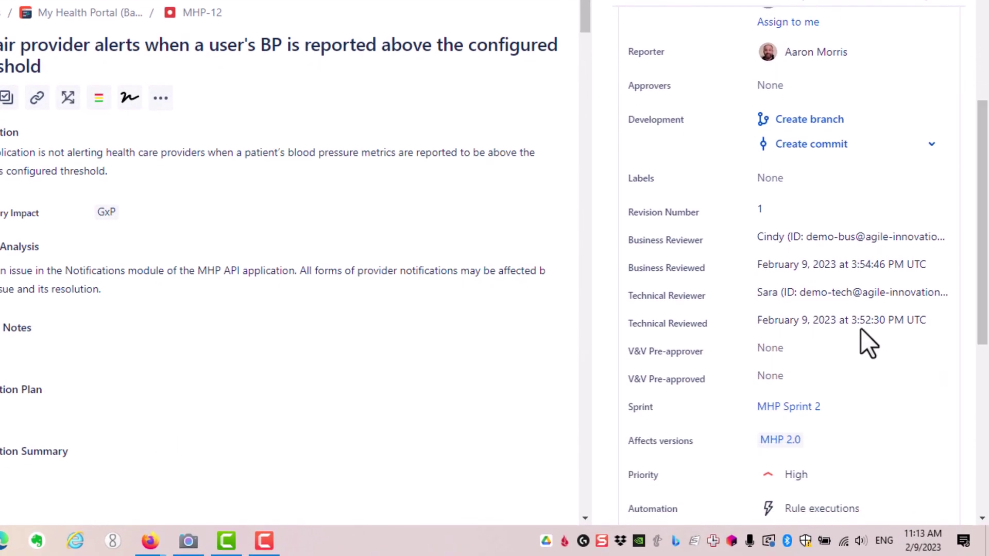
triple_click(845, 321)
triple_click(807, 293)
left_click(799, 268)
triple_click(800, 267)
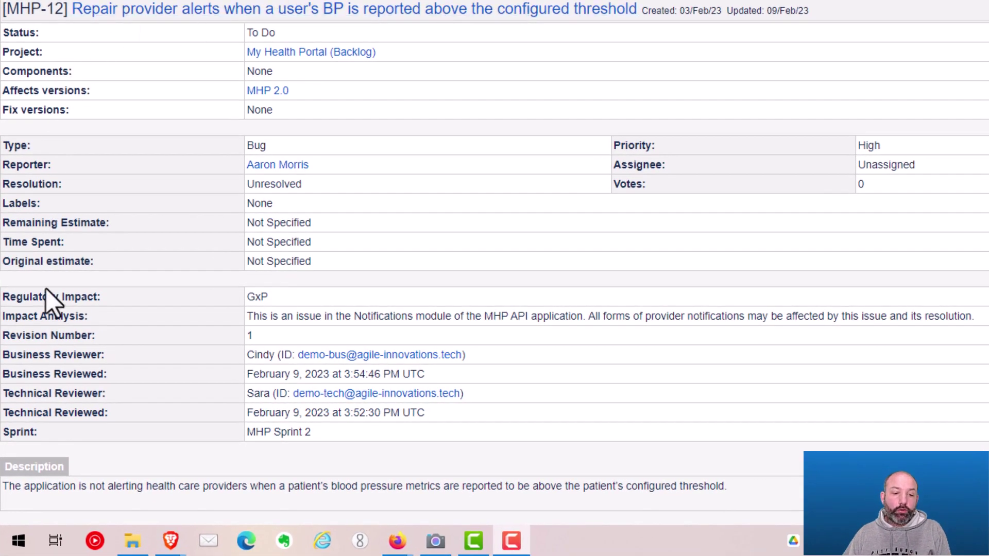
left_click_drag(8, 356, 437, 409)
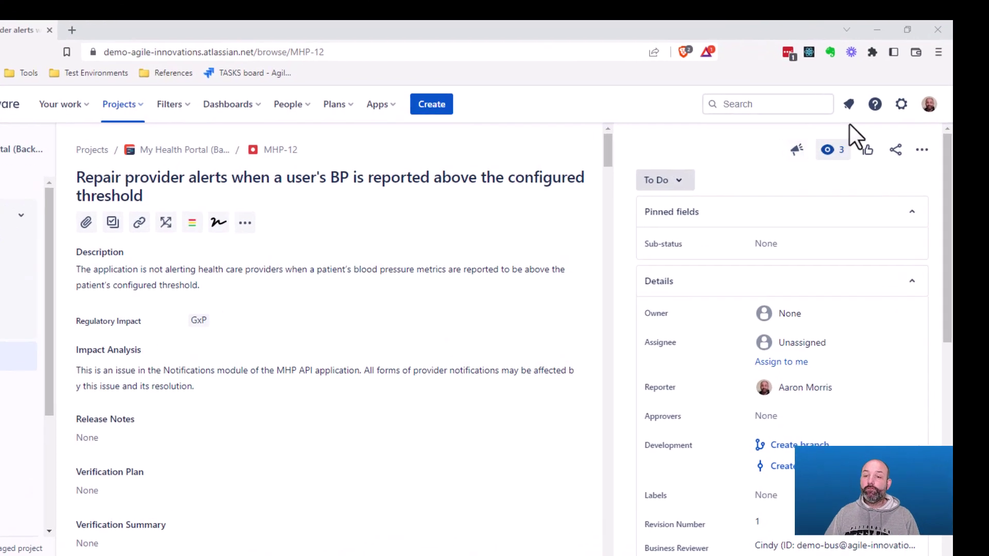
- Open Atlassian user management and look through the organization's groups for the reviewer groups
left_click(901, 106)
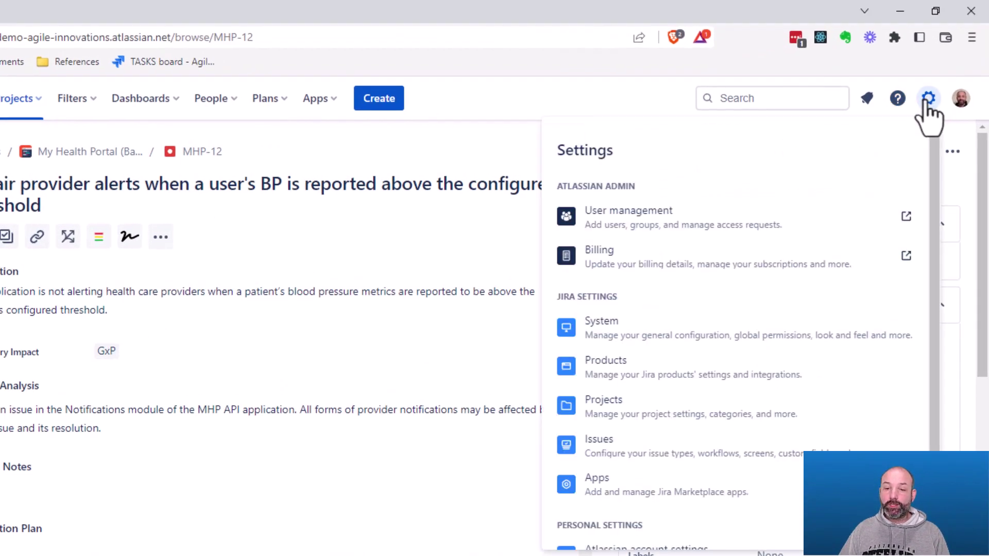
left_click(684, 224)
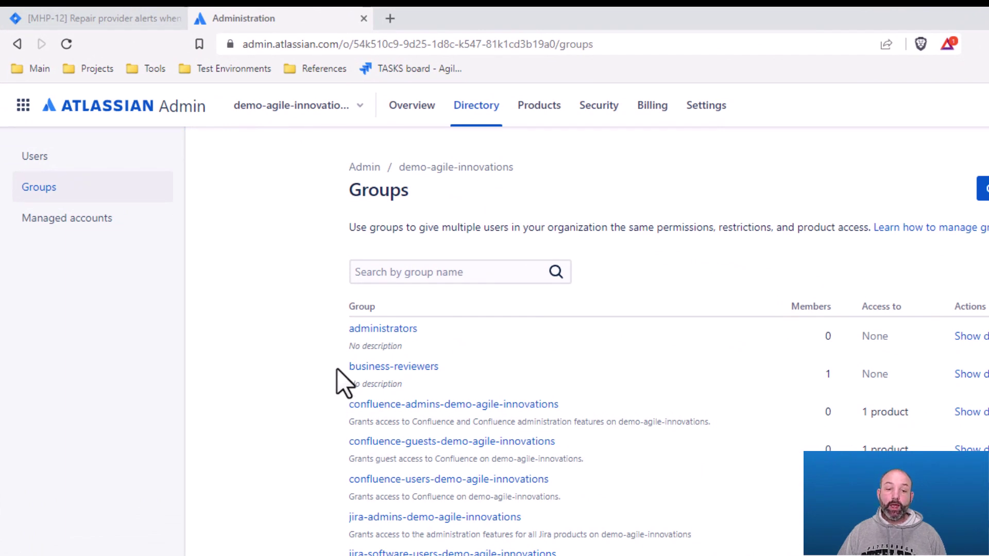
scroll(309, 448, "down", 2)
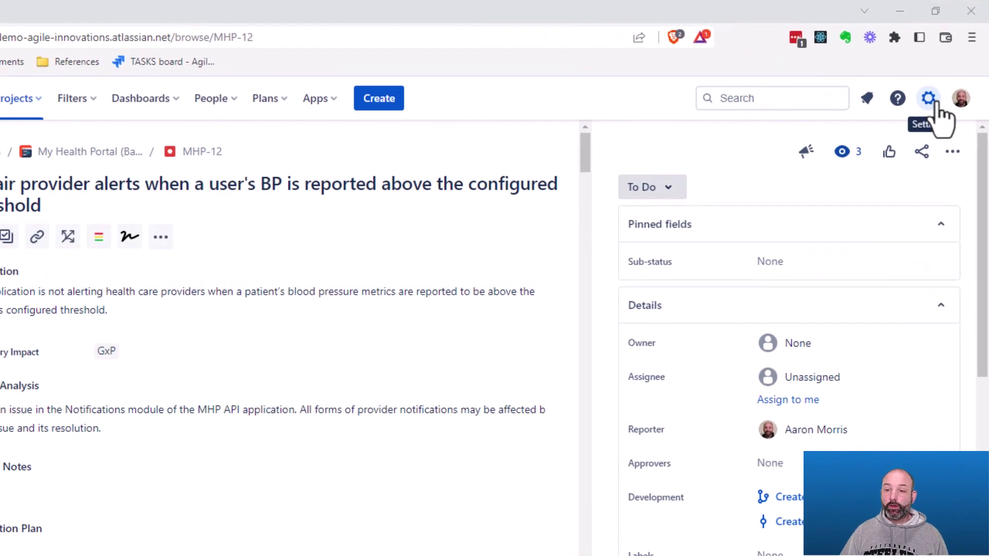
- Open the Jira custom fields administration, filter the fields by "business", and clear the filter
left_click(936, 104)
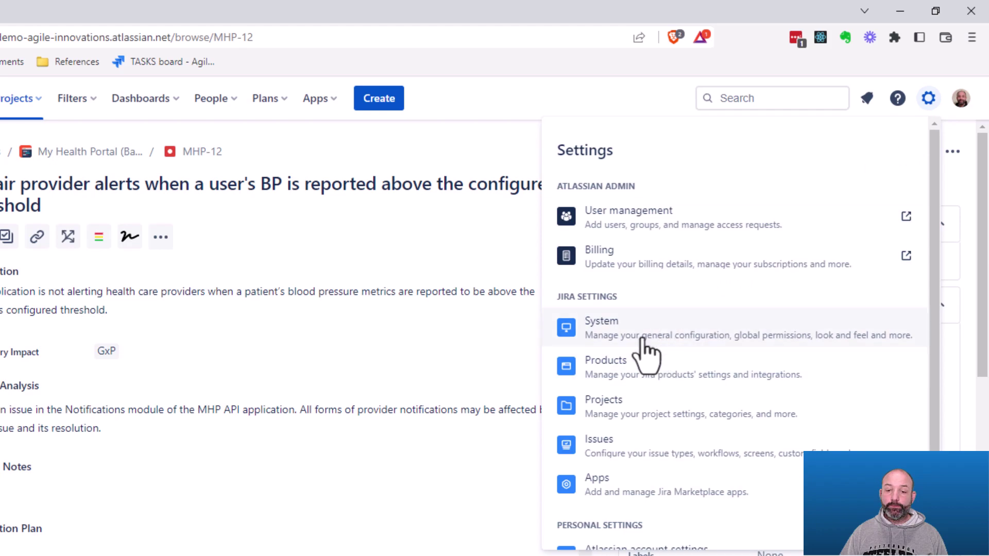
left_click(618, 452)
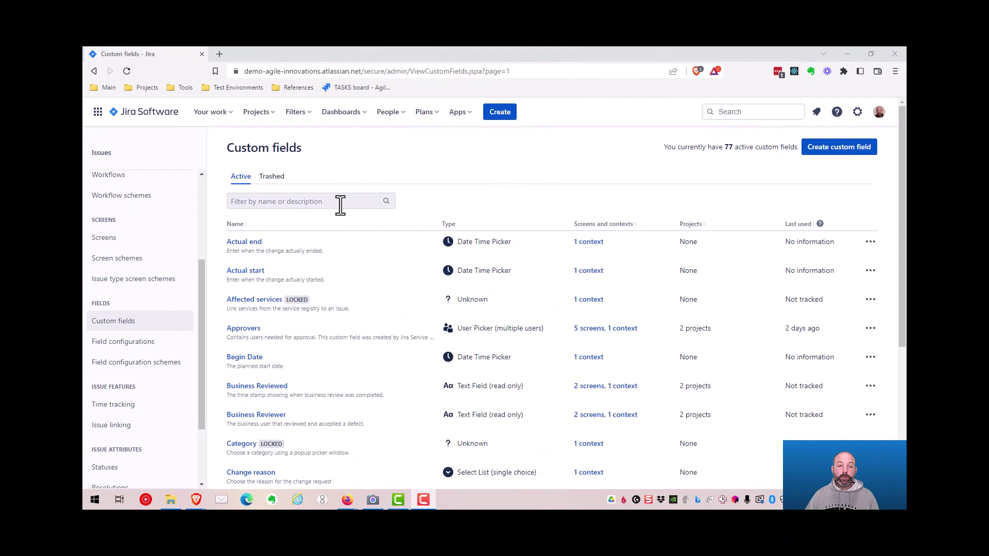
left_click(341, 202)
type("business")
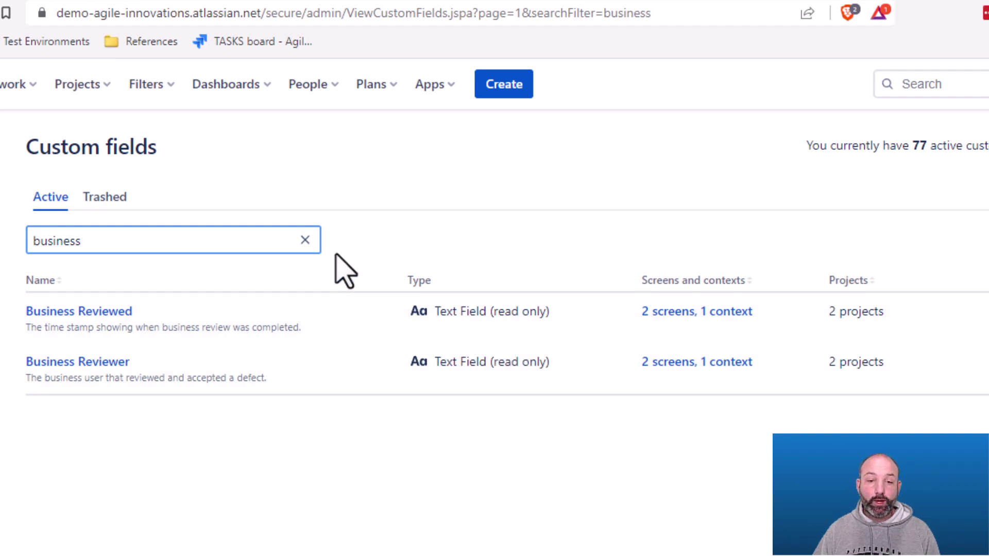
left_click(305, 241)
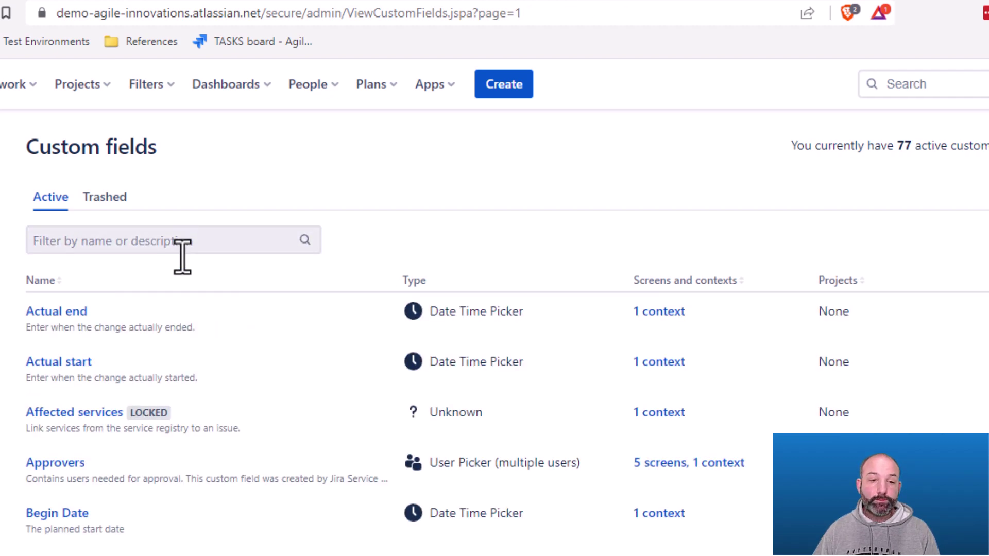
- Filter the custom fields by "technical", and open the Prompt for Comments Screen from the Jira screens list
left_click(183, 246)
type("technical")
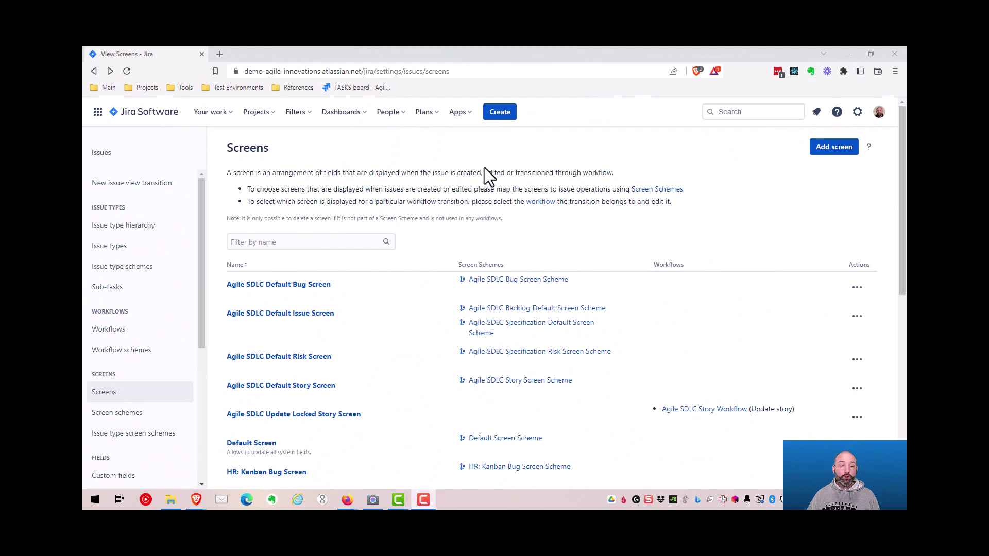
scroll(485, 167, "down", 3)
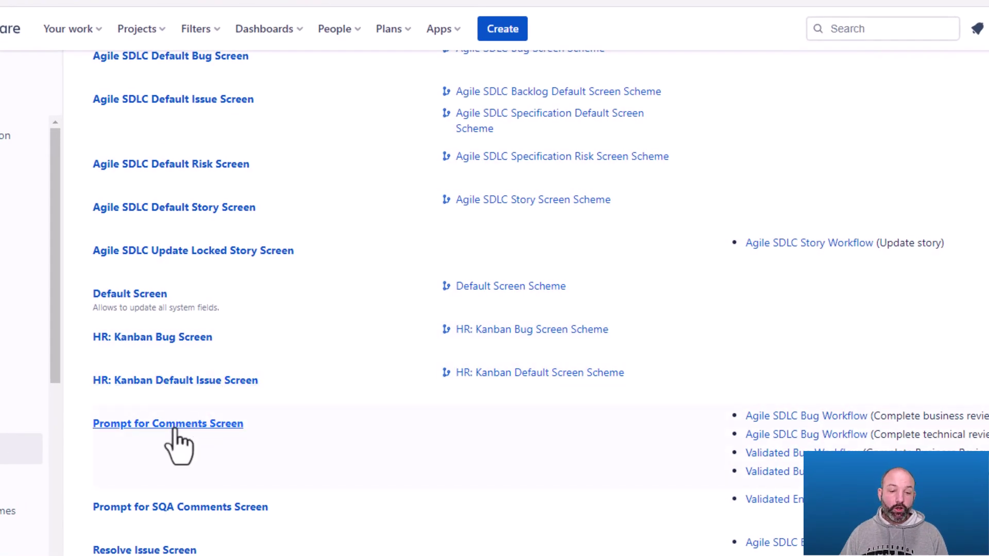
left_click(174, 428)
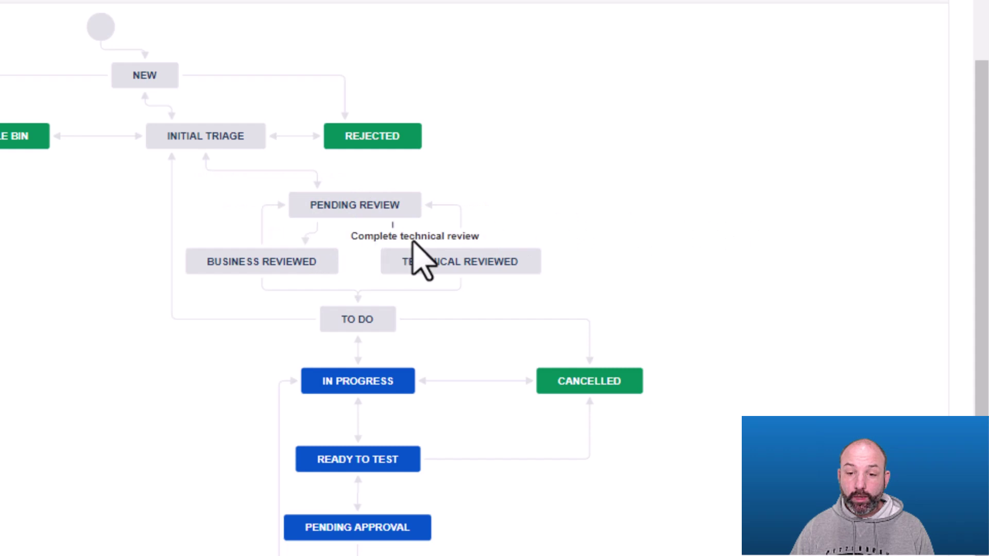
- Inspect the conditions of the Complete business review and Complete technical review transitions in the Agile SDLC Bug Workflow
left_click(316, 237)
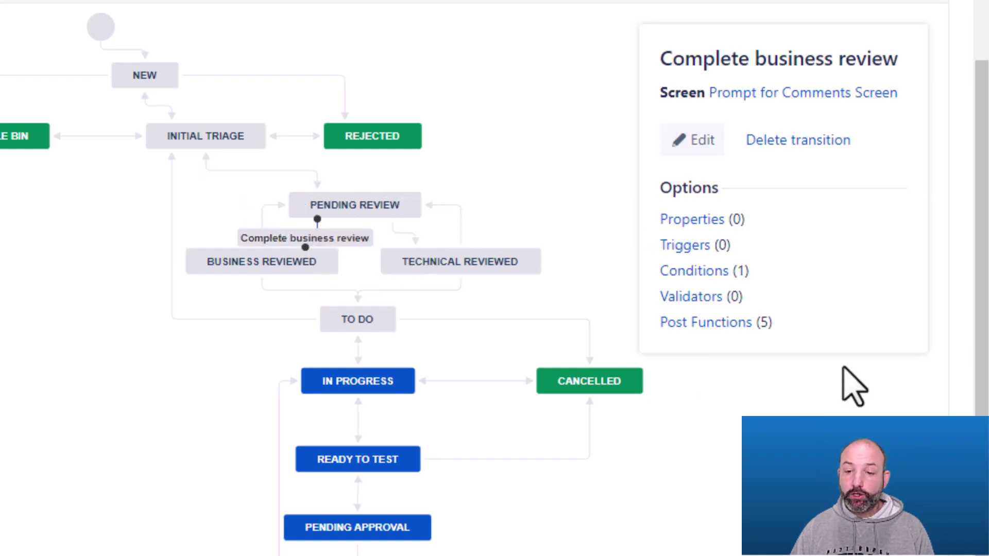
left_click(701, 276)
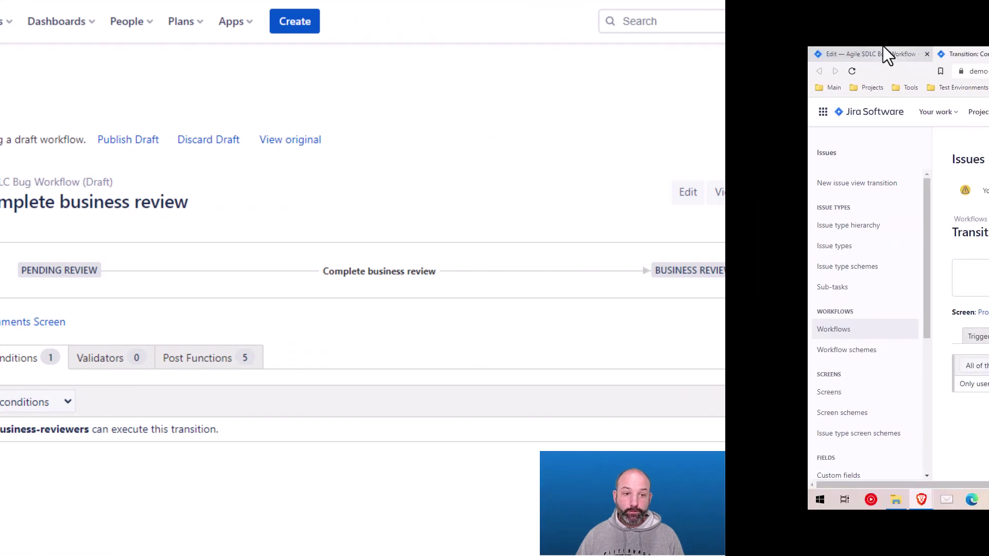
left_click(883, 52)
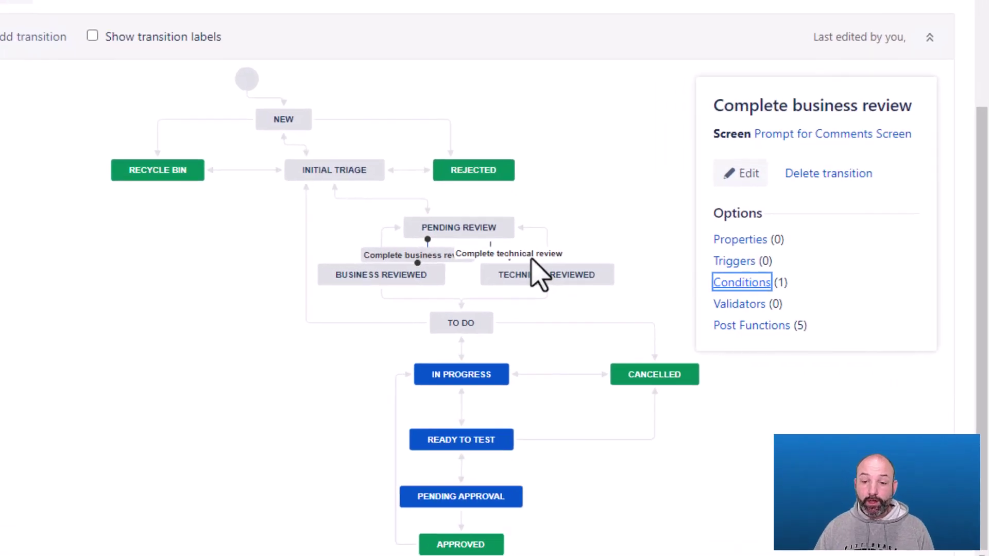
left_click(531, 257)
left_click(734, 282)
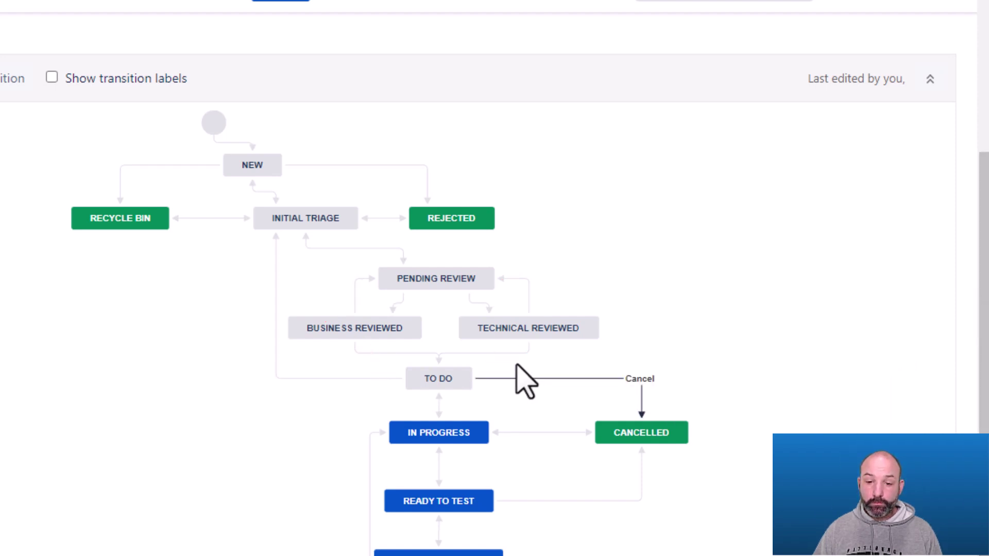
- Inspect the conditions of the workflow's Complete review cycle and Continue review cycle transitions
left_click(451, 354)
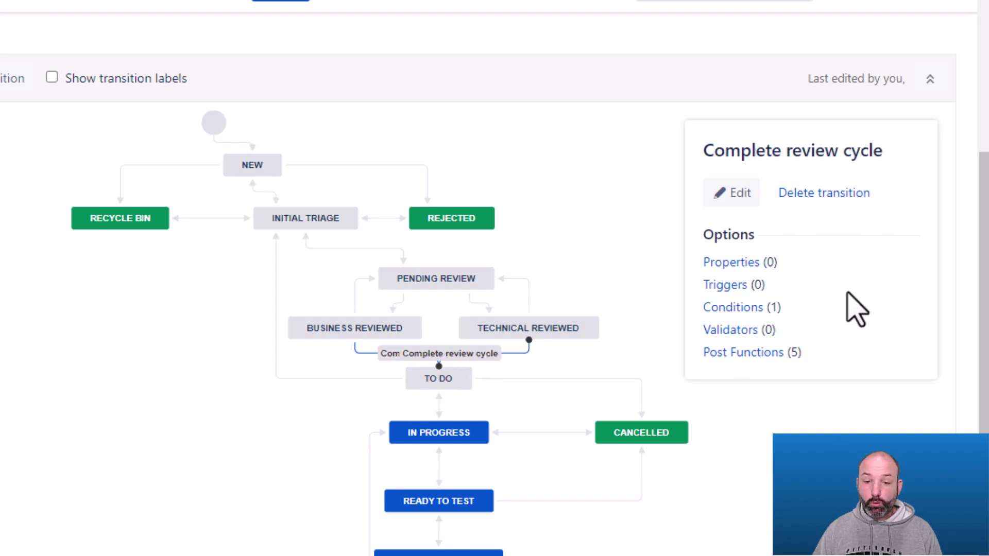
left_click(756, 309)
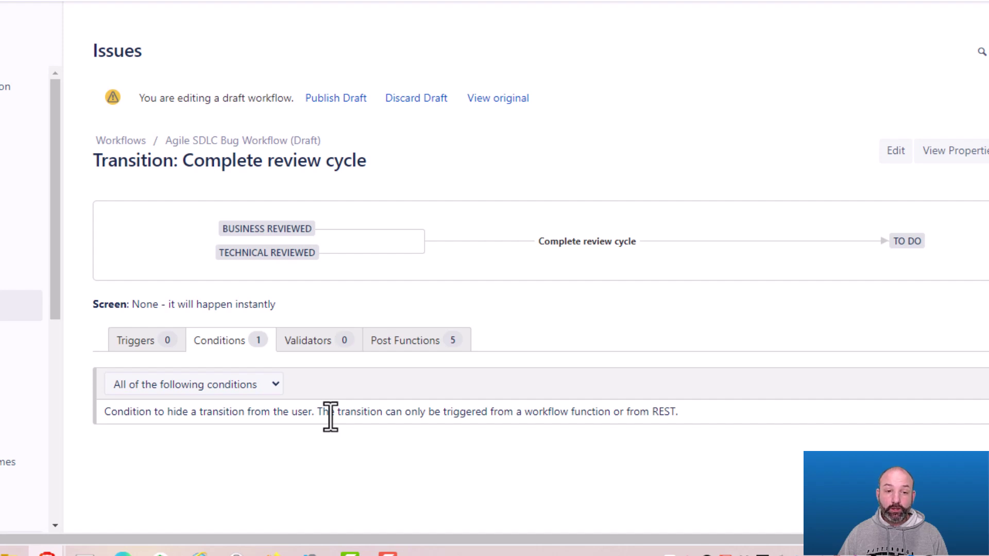
left_click(242, 141)
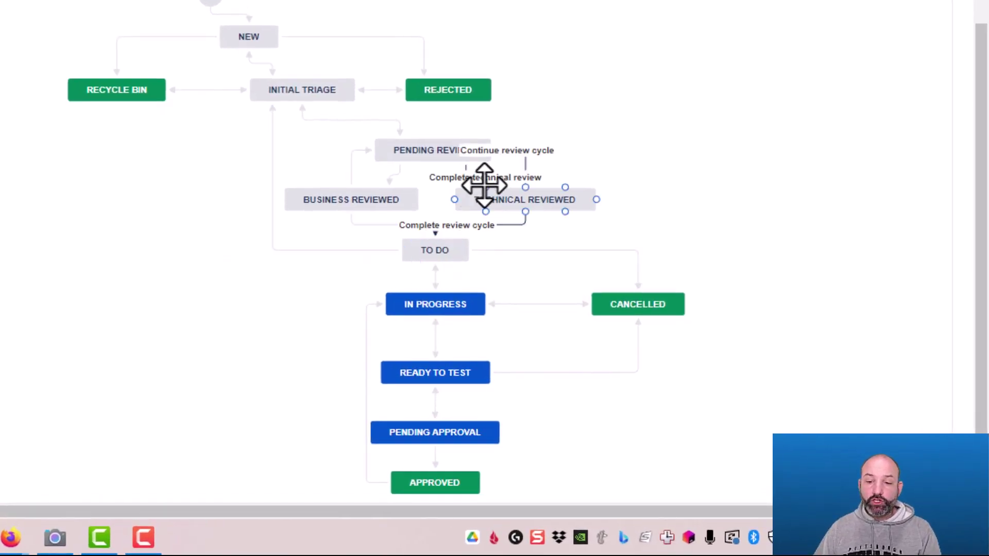
left_click(521, 150)
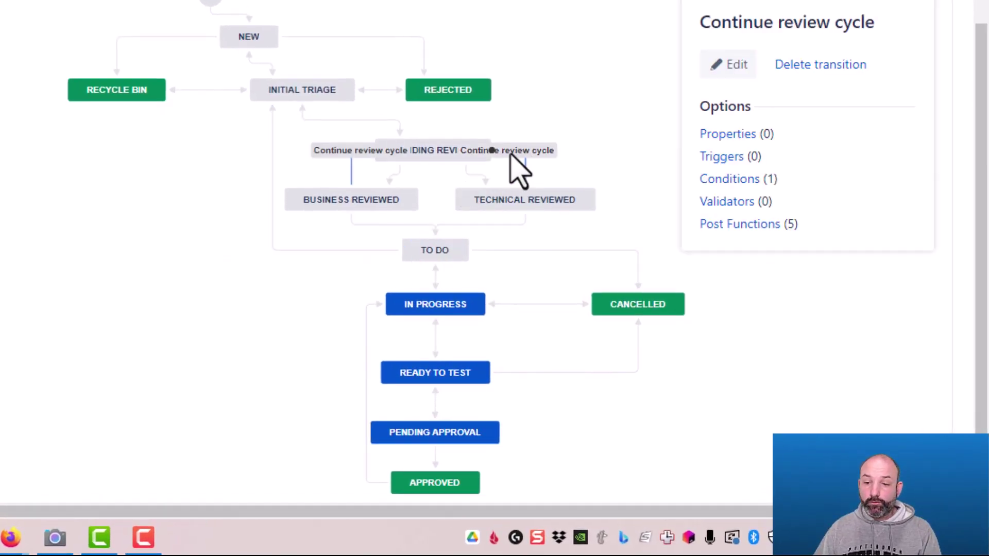
left_click(713, 180)
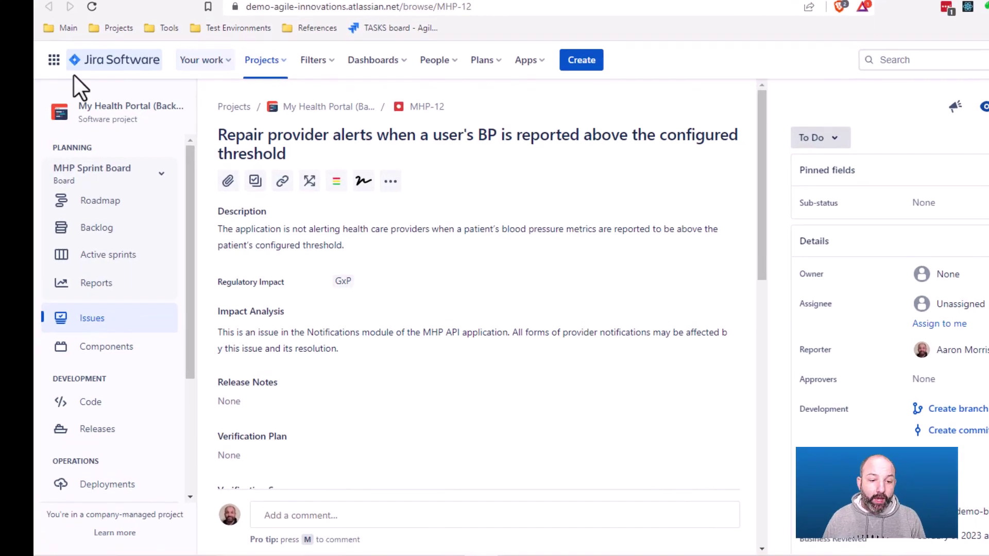
- Open the automation rules in the My Health Portal (Backlog) project settings
left_click_drag(188, 231, 199, 380)
left_click(85, 515)
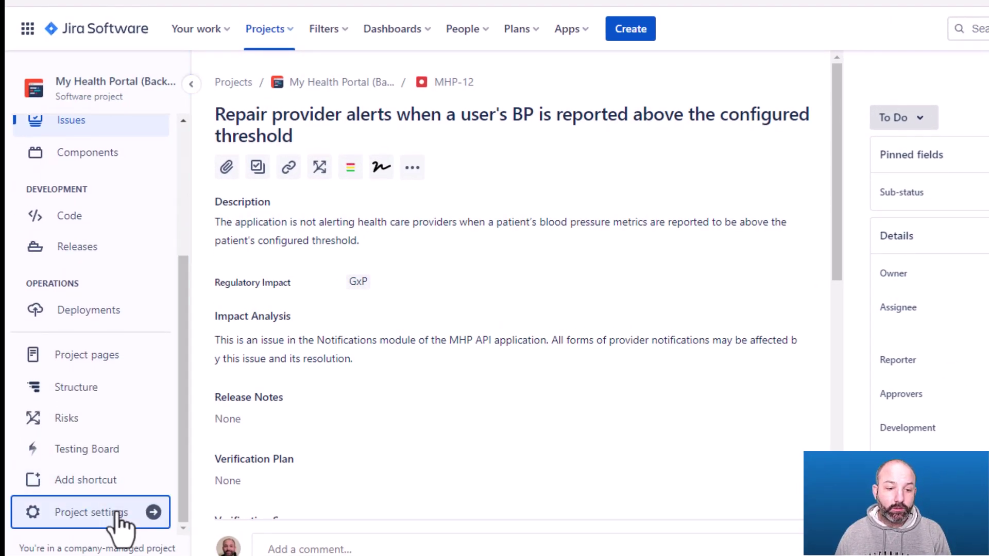
left_click(79, 363)
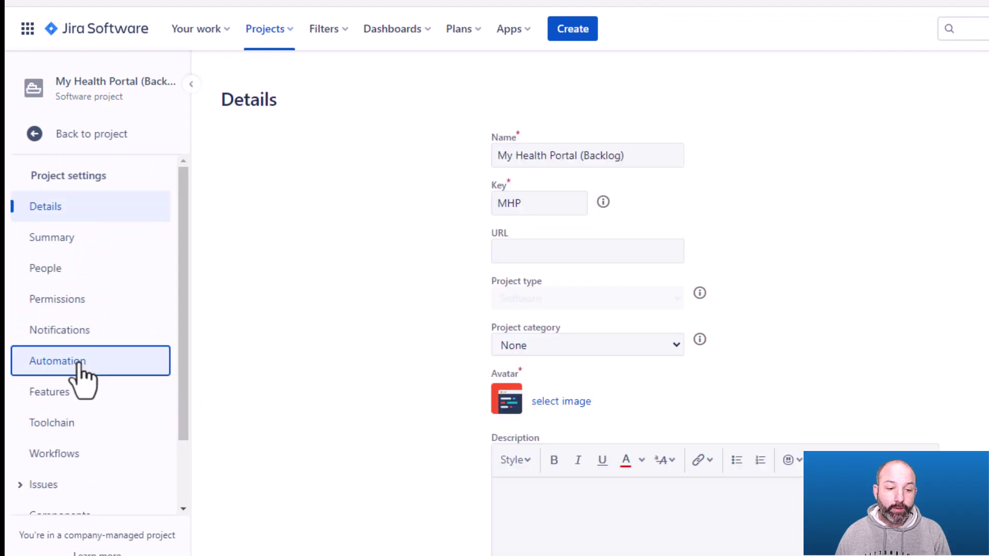
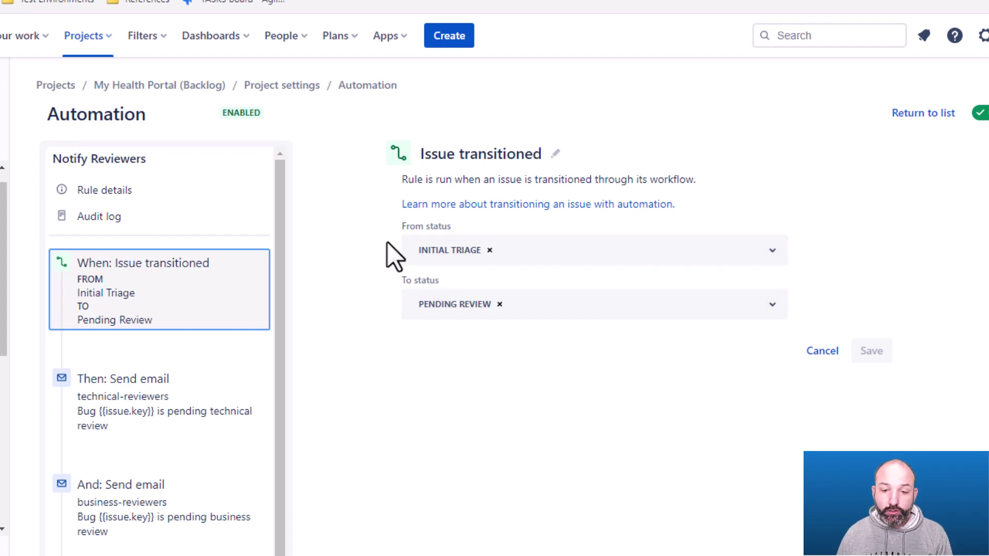
- Examine the Notify Reviewers rule's trigger and the recipients, subject and content of its technical-reviewers and business-reviewers emails
scroll(277, 249, "down", 1)
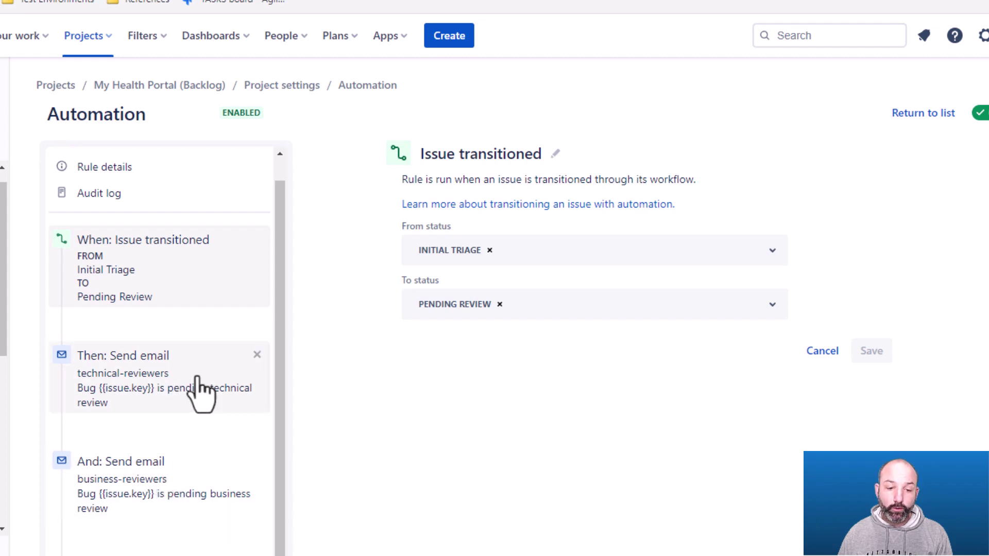
left_click(205, 390)
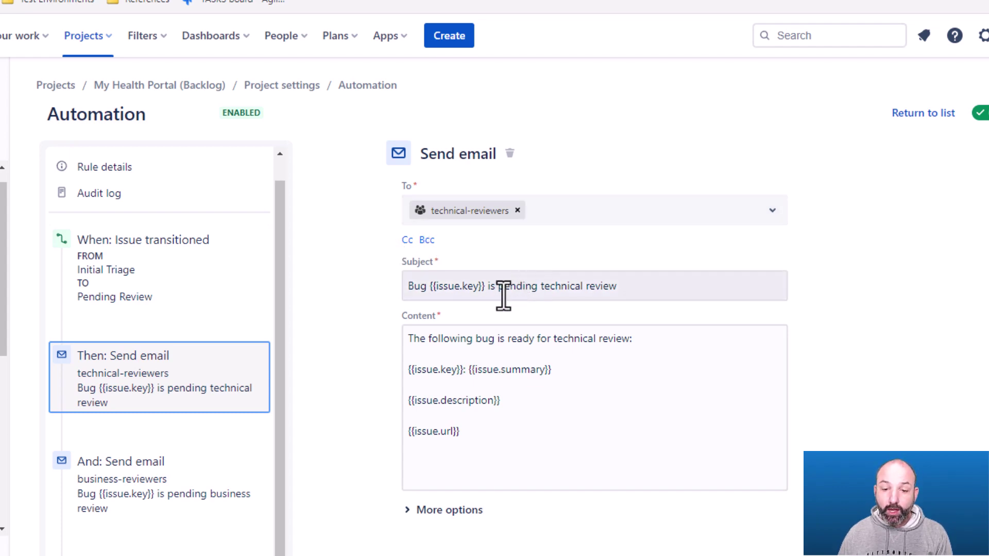
left_click_drag(505, 286, 620, 285)
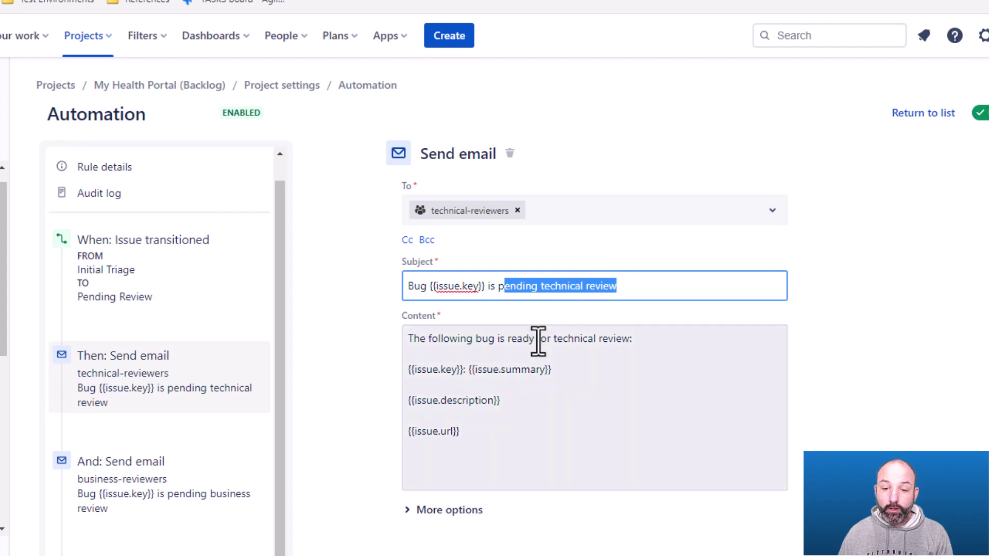
left_click_drag(547, 338, 631, 341)
left_click(338, 338)
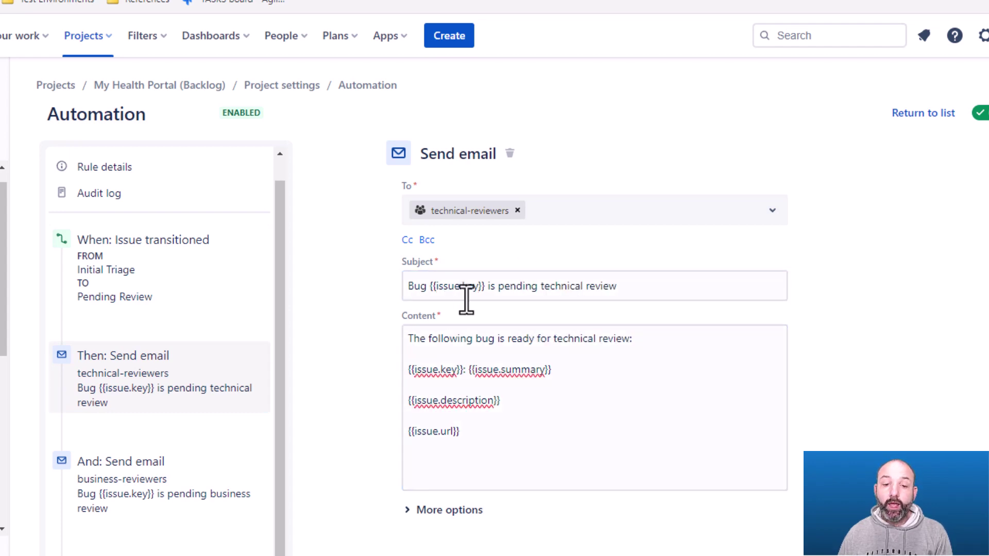
left_click_drag(430, 286, 487, 283)
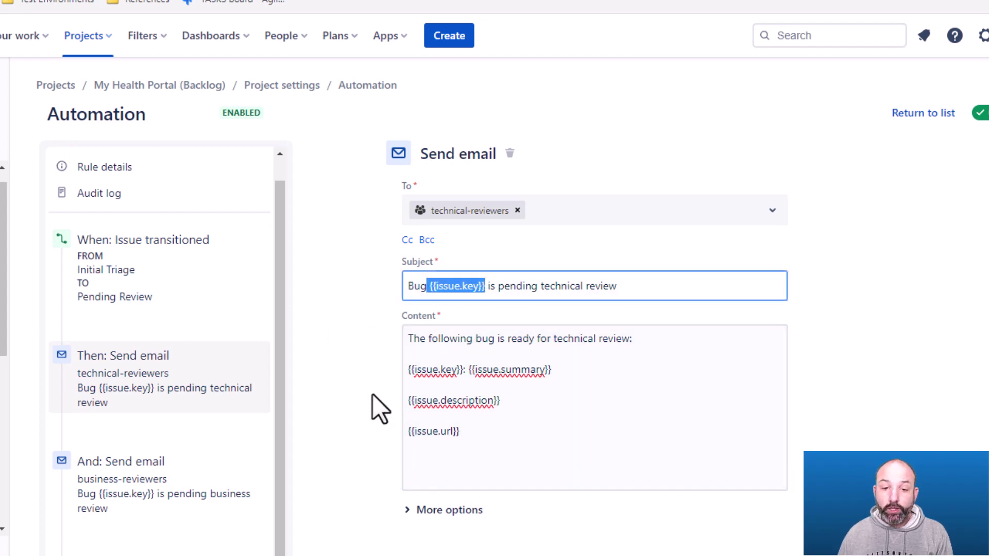
left_click(369, 382)
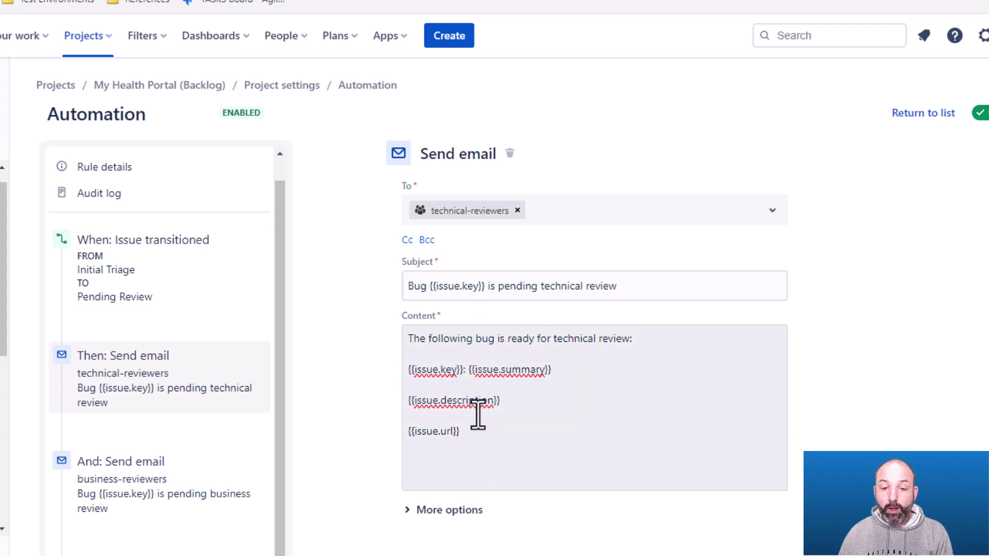
left_click_drag(459, 432, 404, 434)
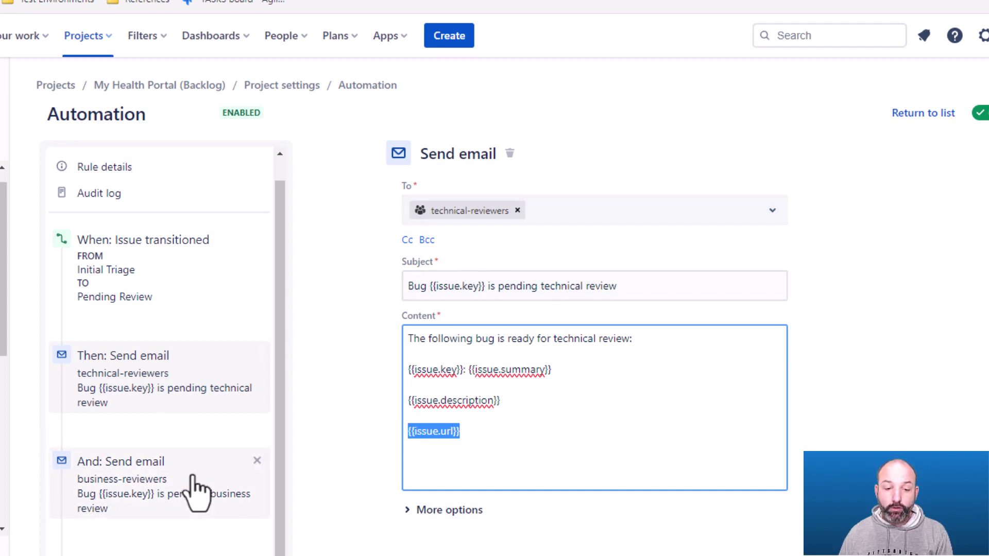
left_click(195, 492)
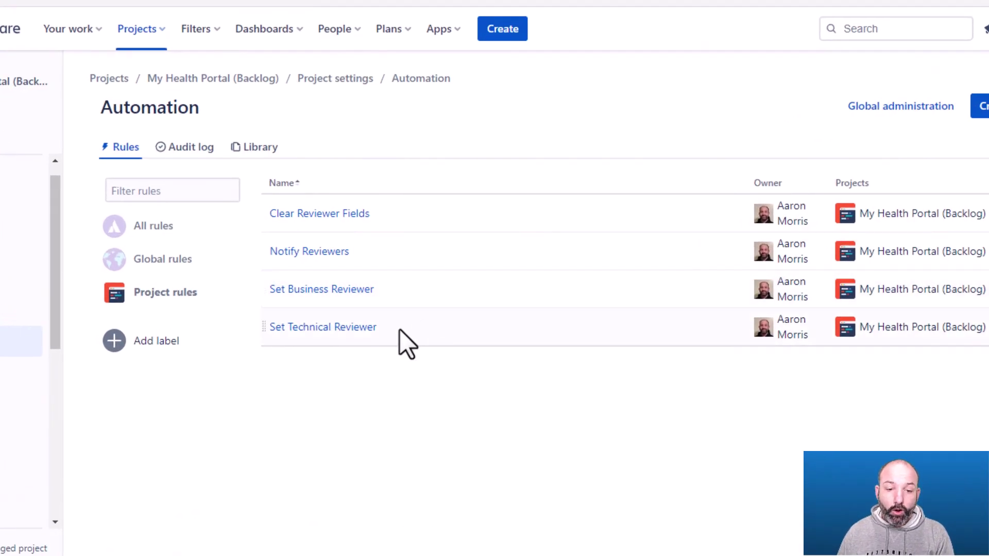
- Open the Set Business Reviewer rule, look through its components, and inspect its issue transition trigger
left_click(363, 290)
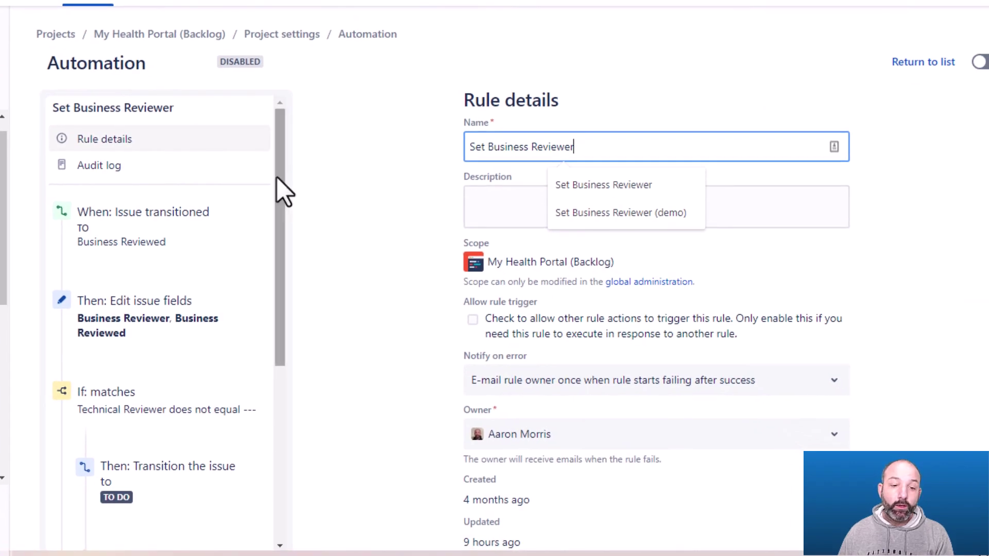
left_click(277, 177)
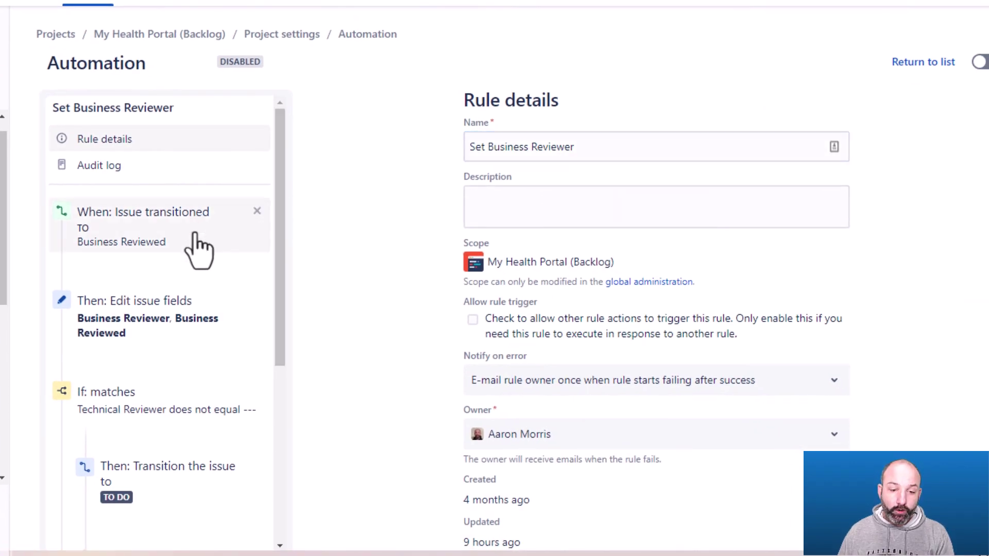
left_click_drag(280, 311, 275, 442)
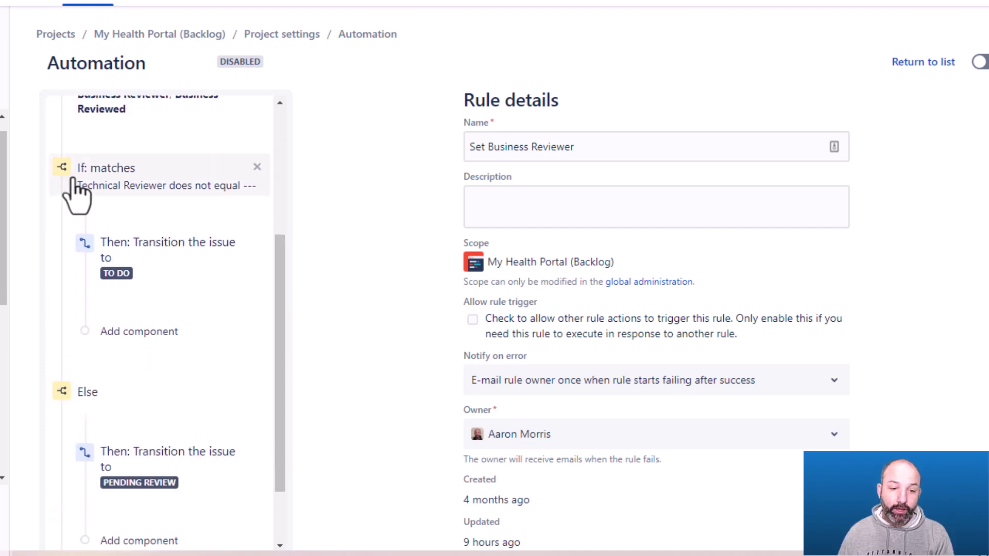
left_click_drag(283, 400, 232, 261)
left_click(208, 241)
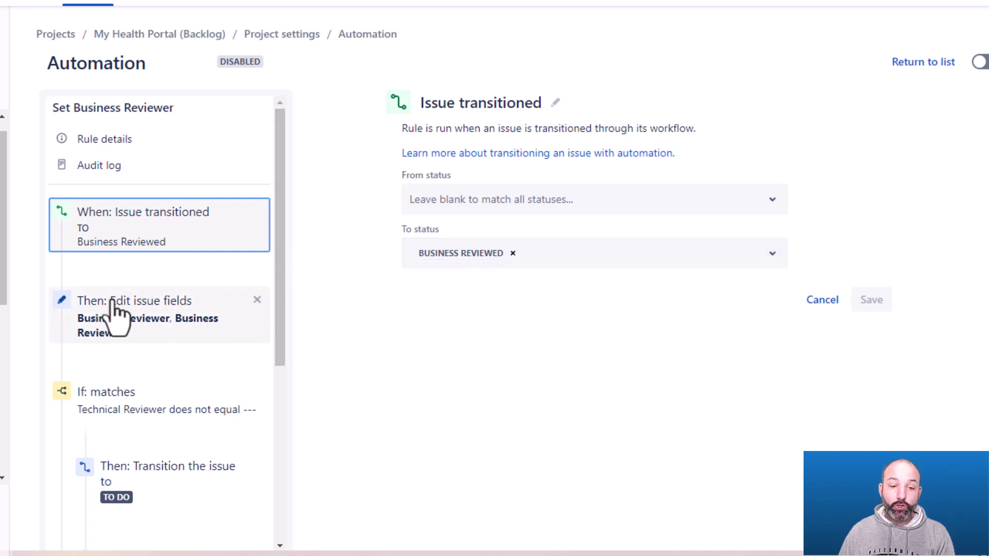
- Examine the smart values that the rule's Edit issue fields action uses for Business Reviewer and Business Reviewed
left_click(128, 322)
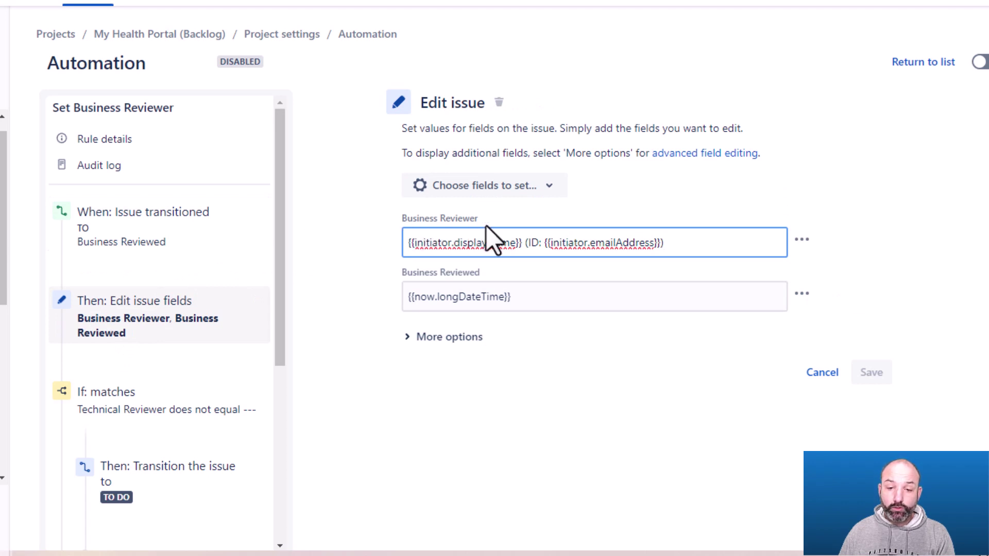
left_click_drag(407, 218, 478, 213)
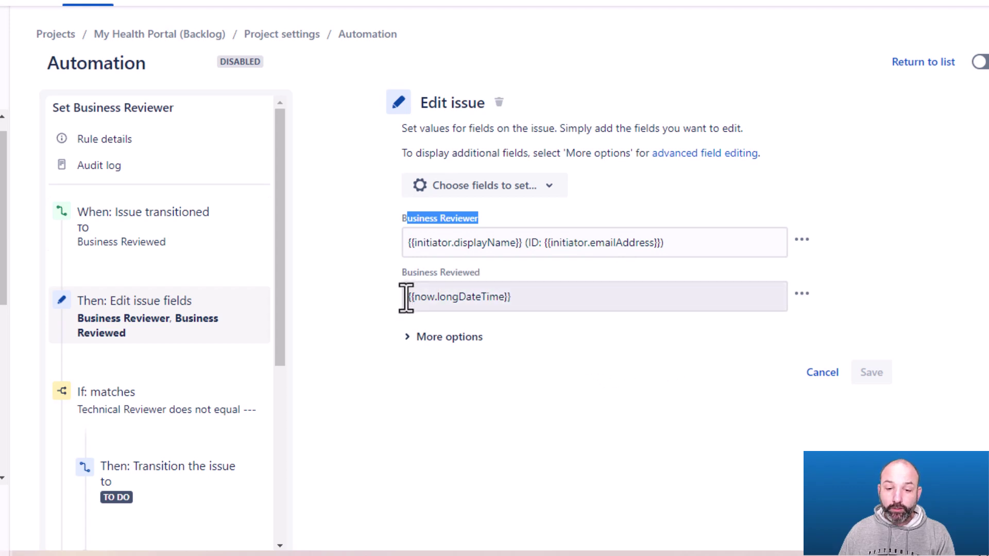
left_click_drag(404, 294, 547, 292)
left_click(437, 298)
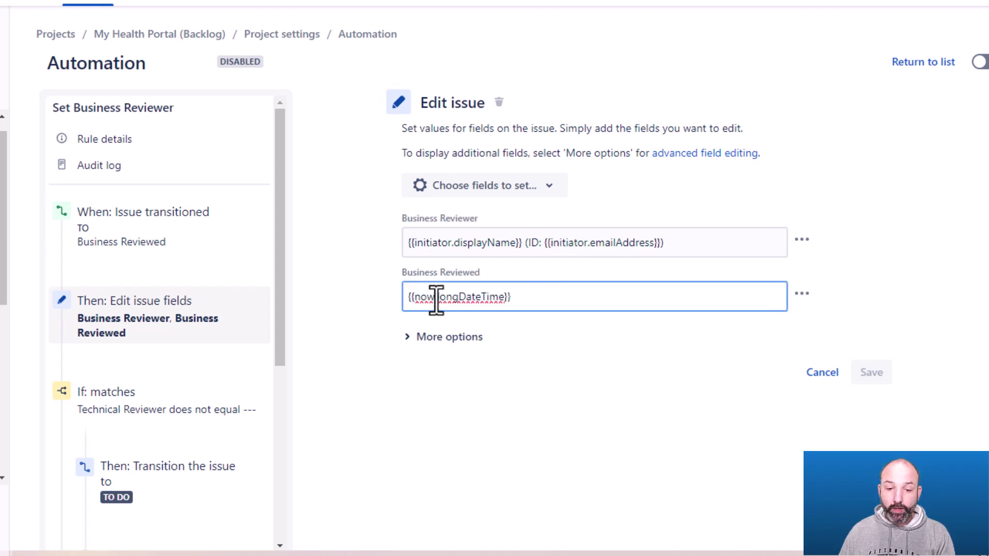
left_click_drag(436, 298, 512, 312)
left_click(455, 296)
left_click(529, 304)
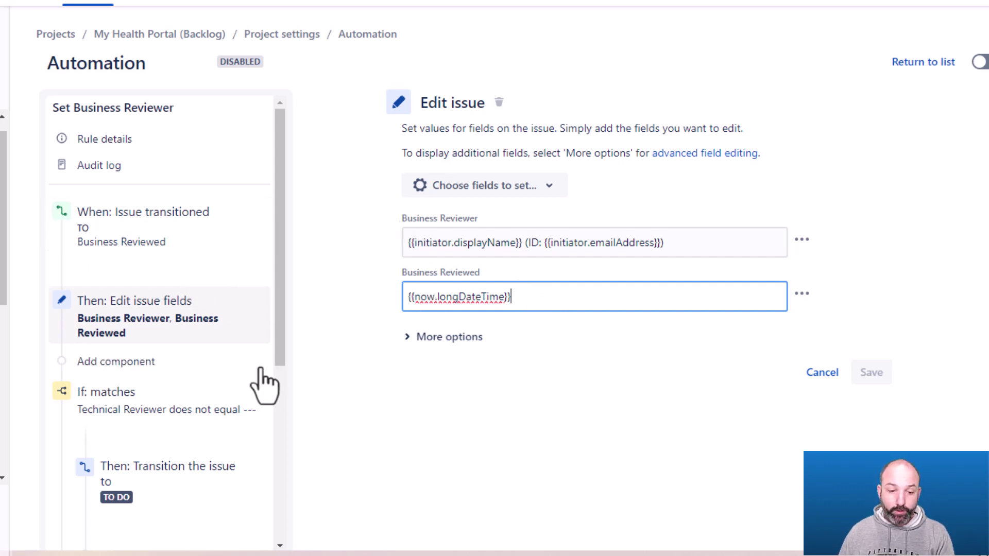
- Expand the Technical Reviewer condition in the rule's If block and review its field, comparison and value
left_click_drag(283, 310, 282, 372)
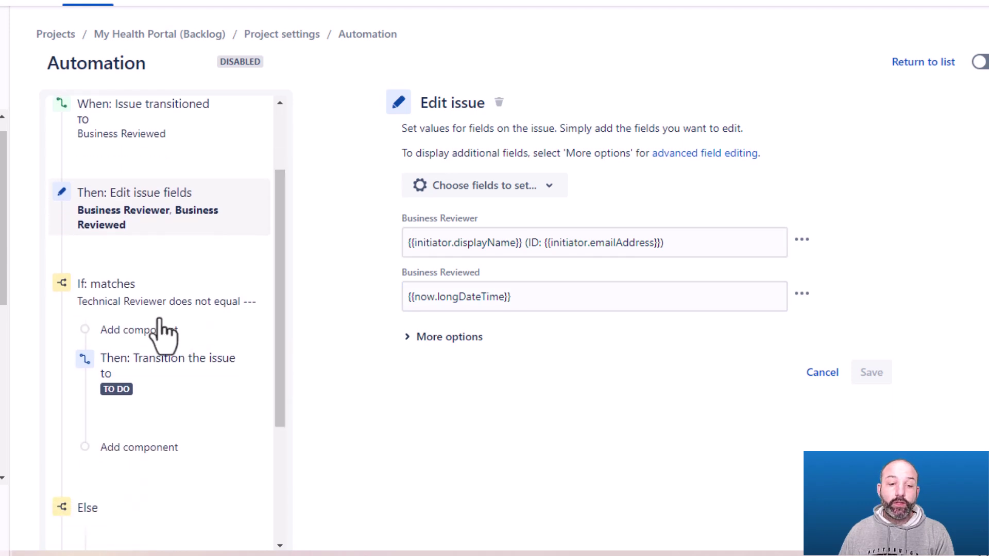
left_click(138, 289)
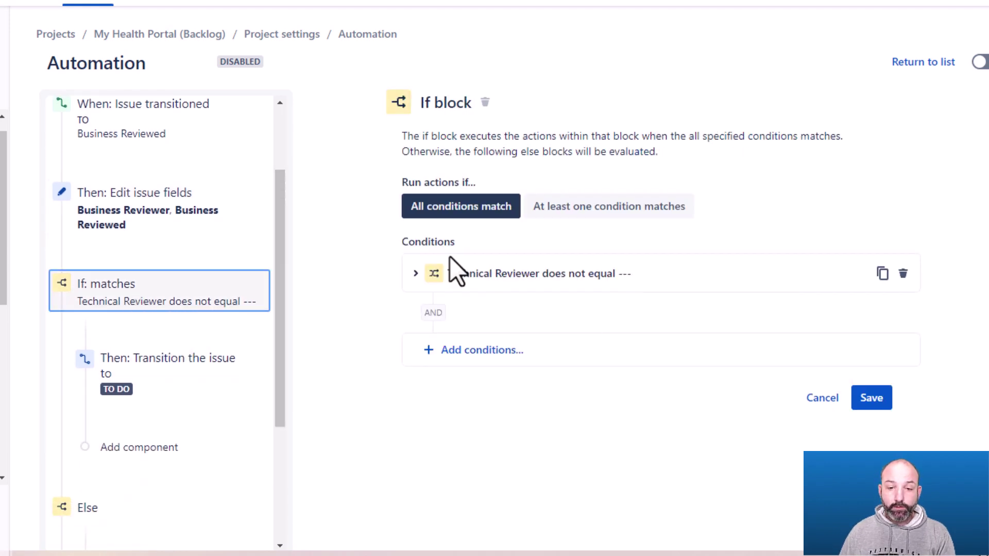
left_click(417, 275)
scroll(390, 304, "down", 3)
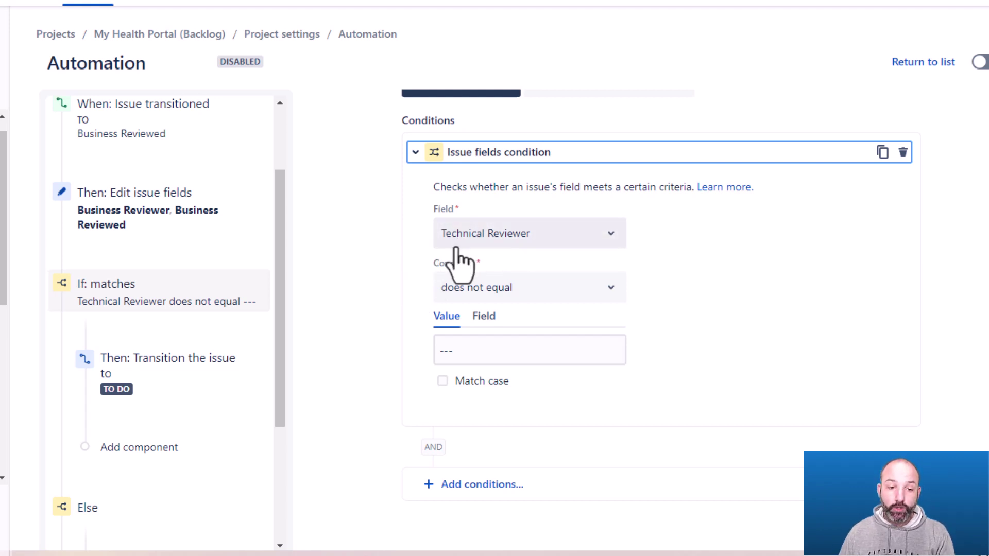
mouse_move(140, 156)
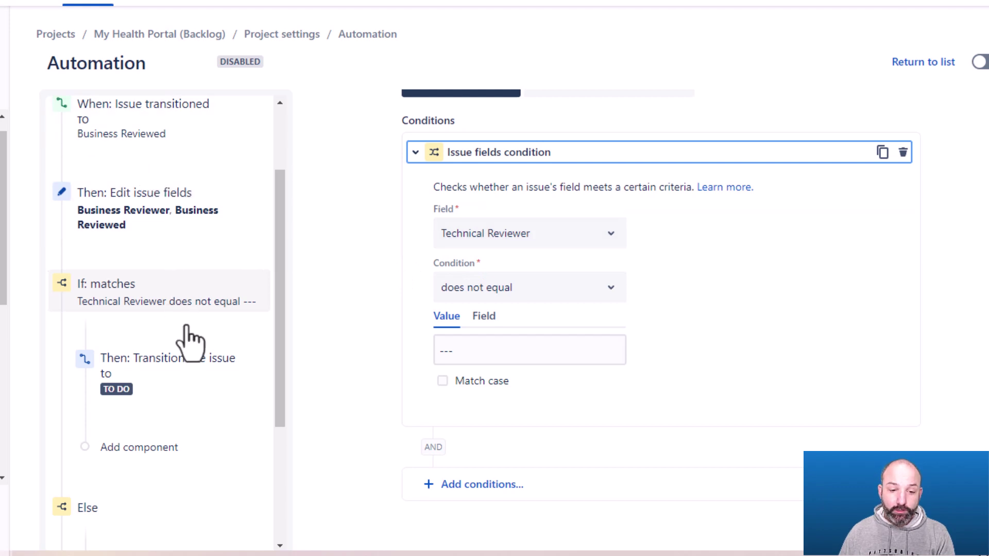
- Inspect the destination statuses of the transition actions in the If and Else branches, then review the rule back up to its trigger
left_click(187, 360)
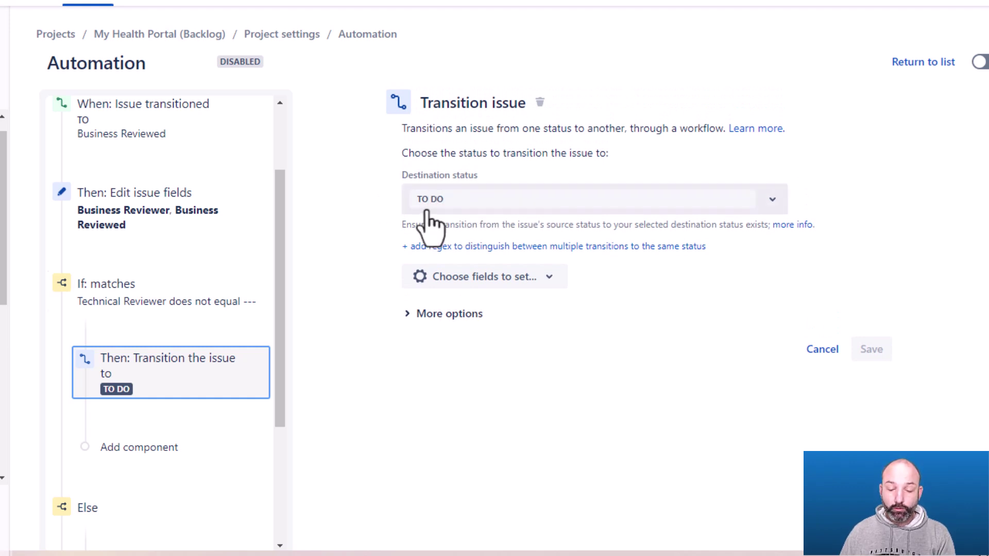
left_click_drag(282, 230, 283, 310)
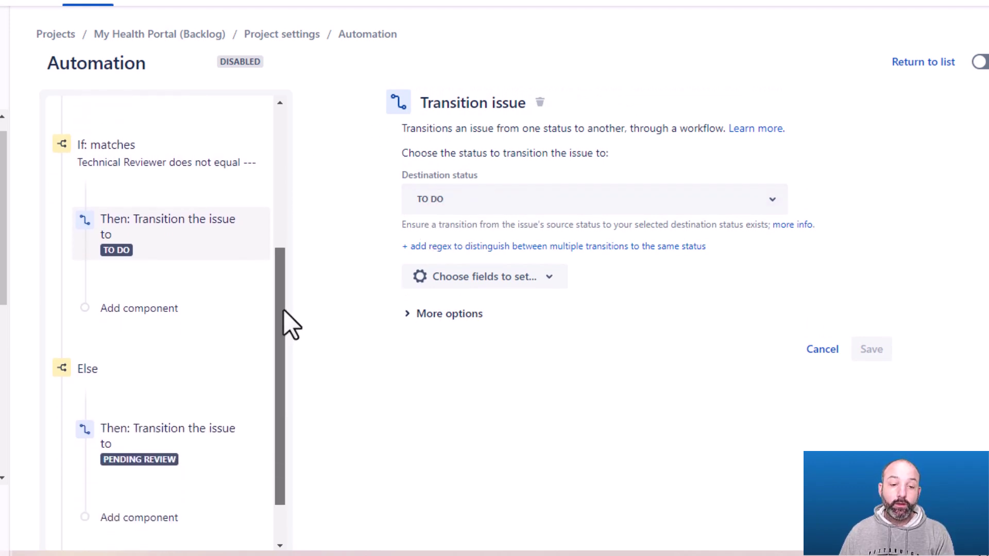
left_click(147, 436)
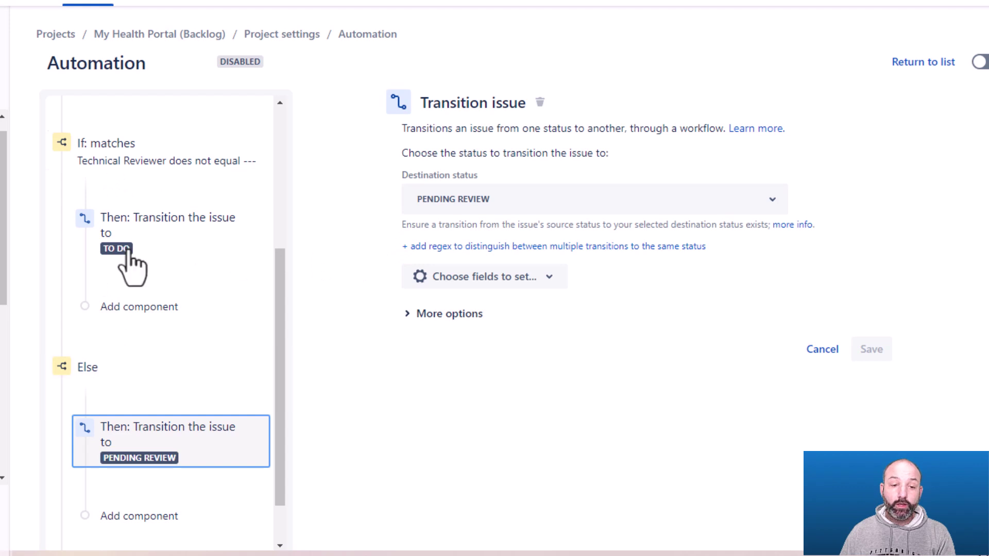
left_click(281, 317)
left_click_drag(281, 317, 297, 186)
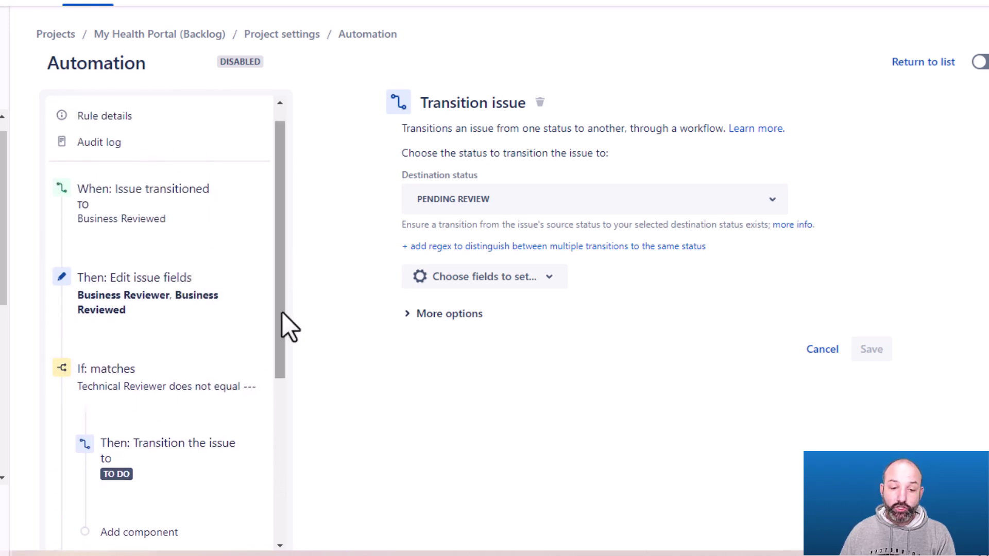
left_click_drag(282, 327, 295, 227)
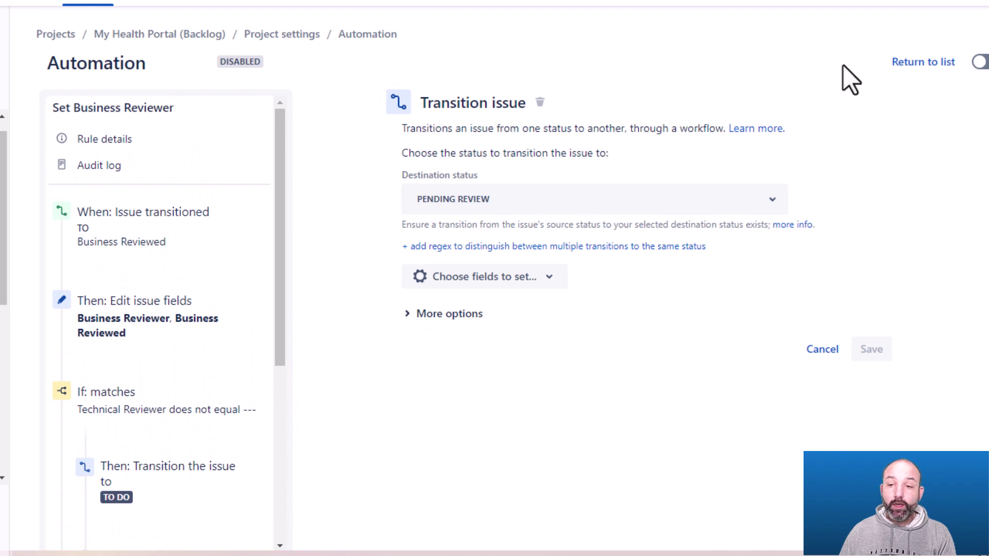
- Return to the rule list, open the Set Technical Reviewer rule, and inspect its issue transition trigger
left_click(915, 61)
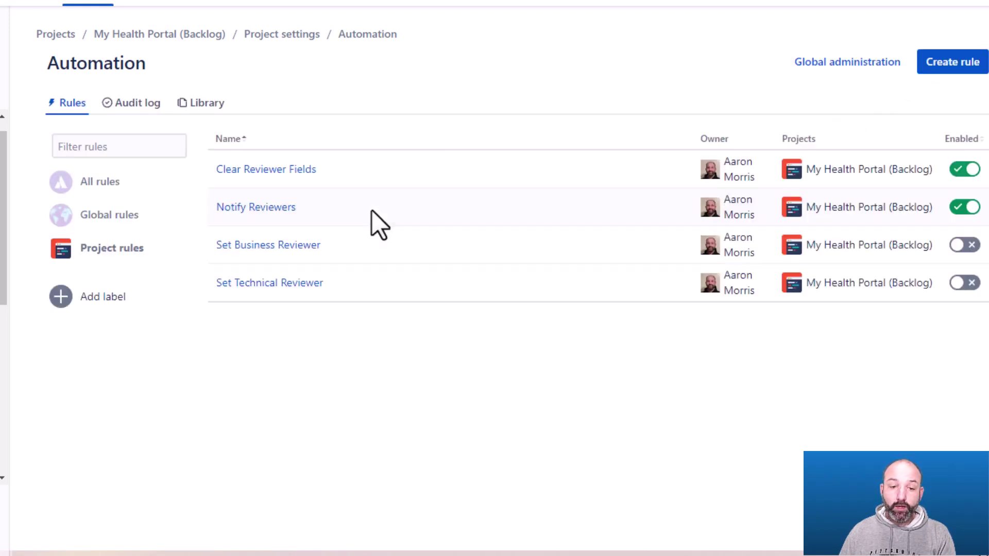
left_click(302, 284)
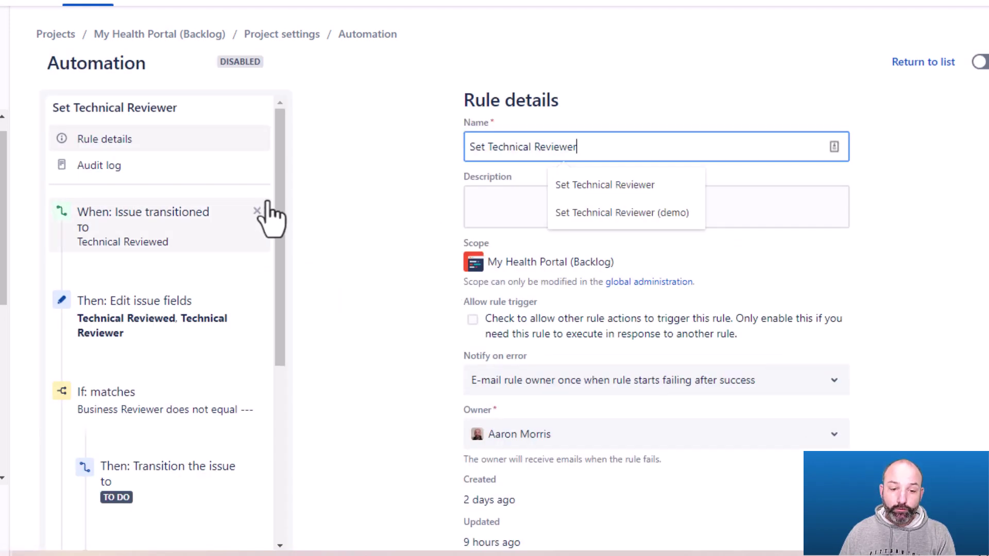
left_click_drag(283, 203, 326, 199)
left_click(204, 221)
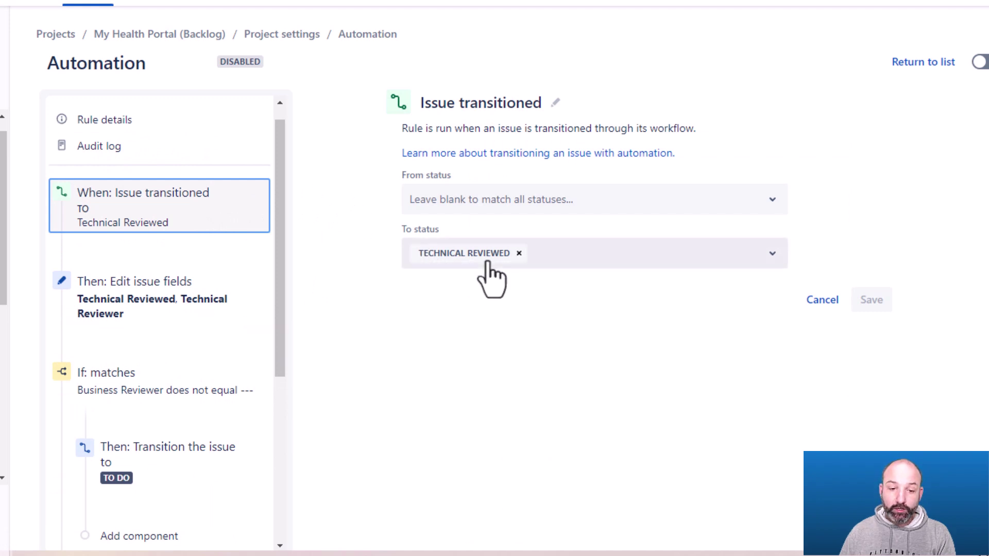
- Examine the smart values that the Edit issue fields action uses for Technical Reviewed and Technical Reviewer
left_click(141, 305)
left_click_drag(393, 218, 484, 212)
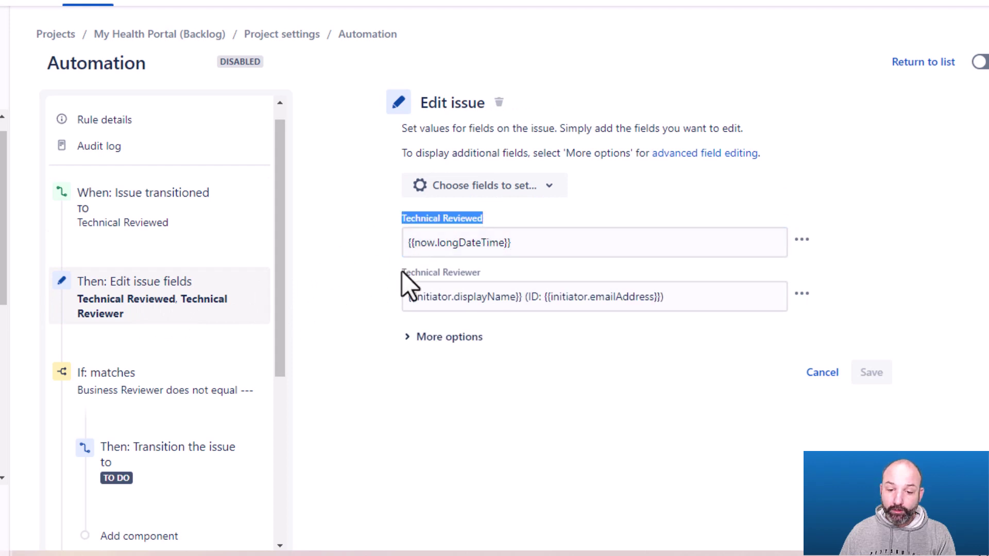
left_click_drag(402, 272, 485, 273)
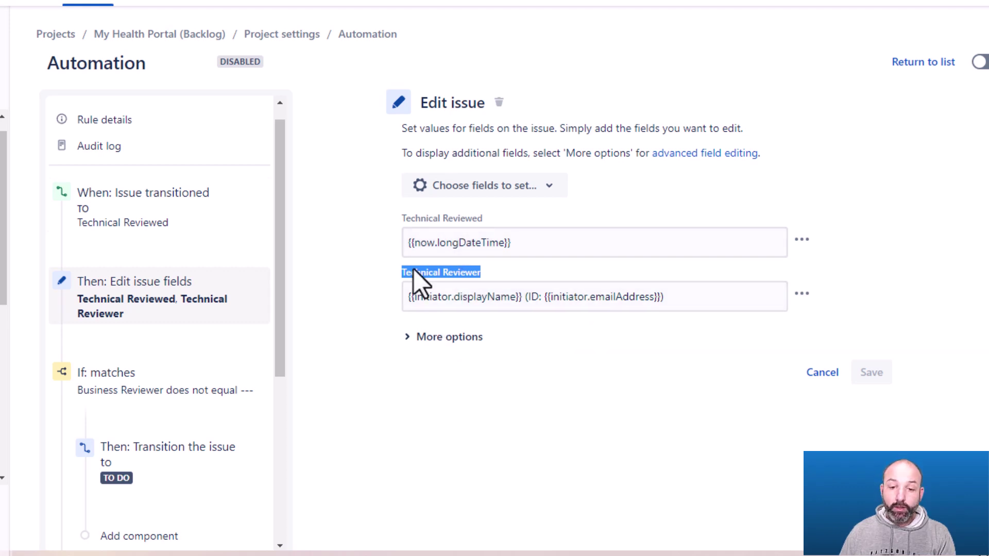
- Expand the Business Reviewer condition in the rule's If block and review its field, comparison and value alongside the If and Else transitions
left_click_drag(280, 279, 264, 419)
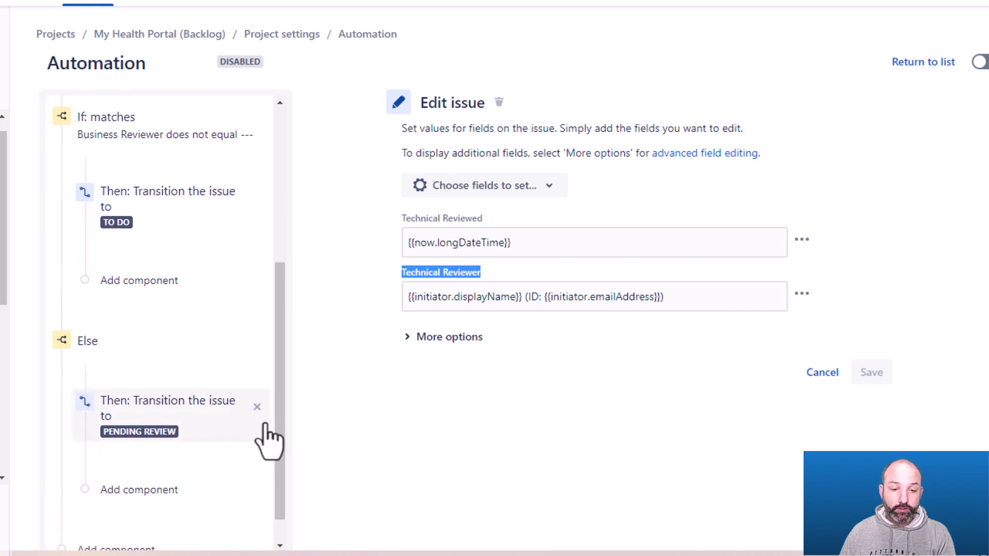
left_click(138, 140)
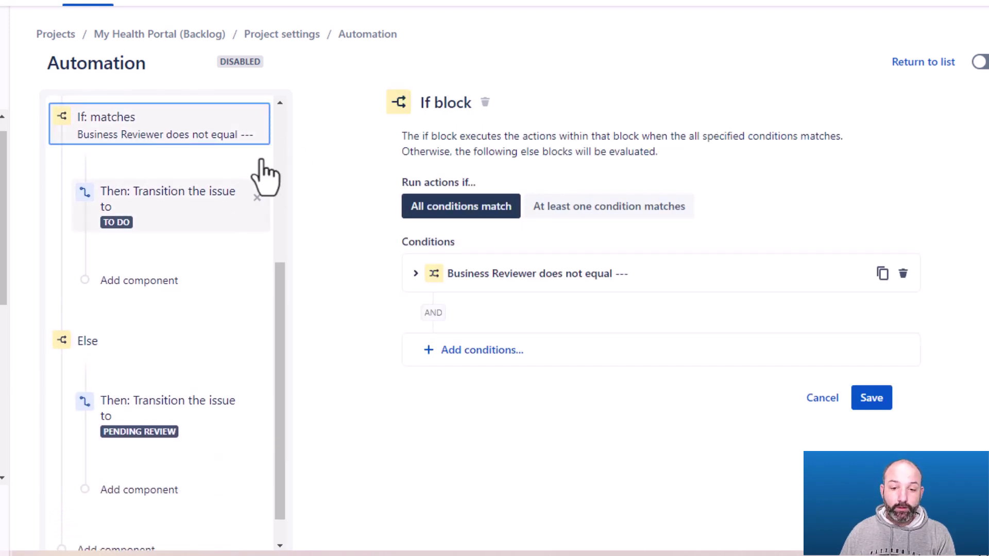
mouse_move(185, 154)
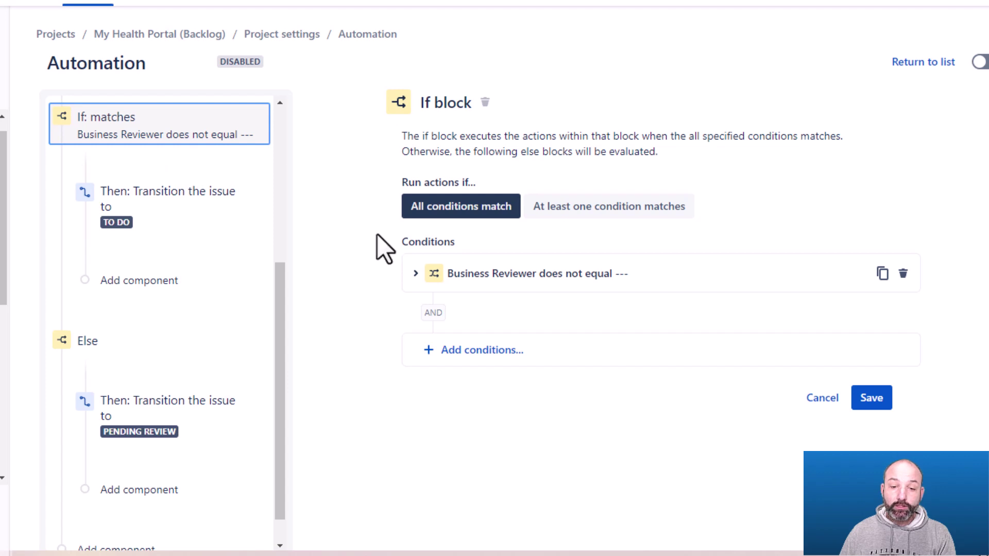
left_click(411, 273)
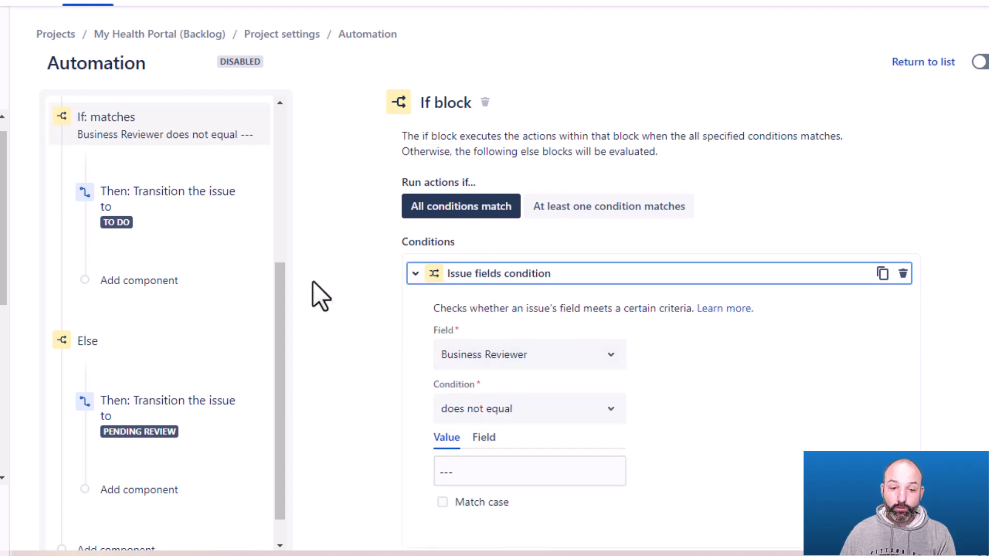
left_click(282, 325)
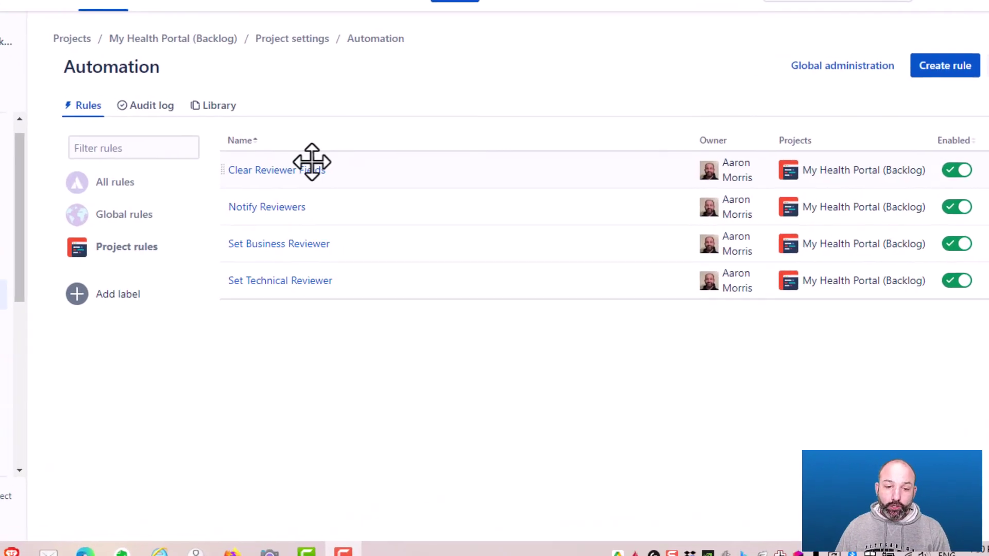
- Open the Clear Reviewer Fields rule and inspect its issue transition trigger and Edit issue fields action
left_click(295, 170)
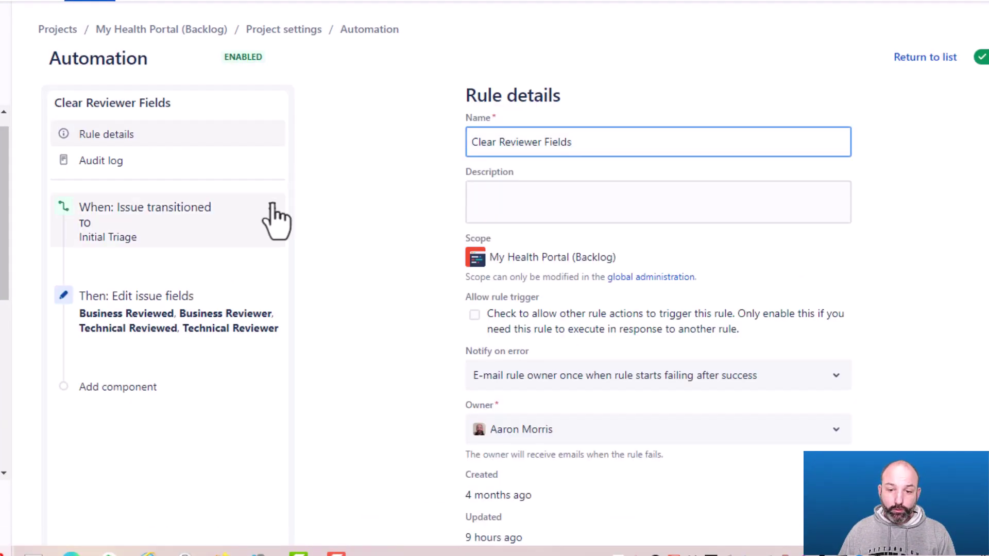
left_click(207, 239)
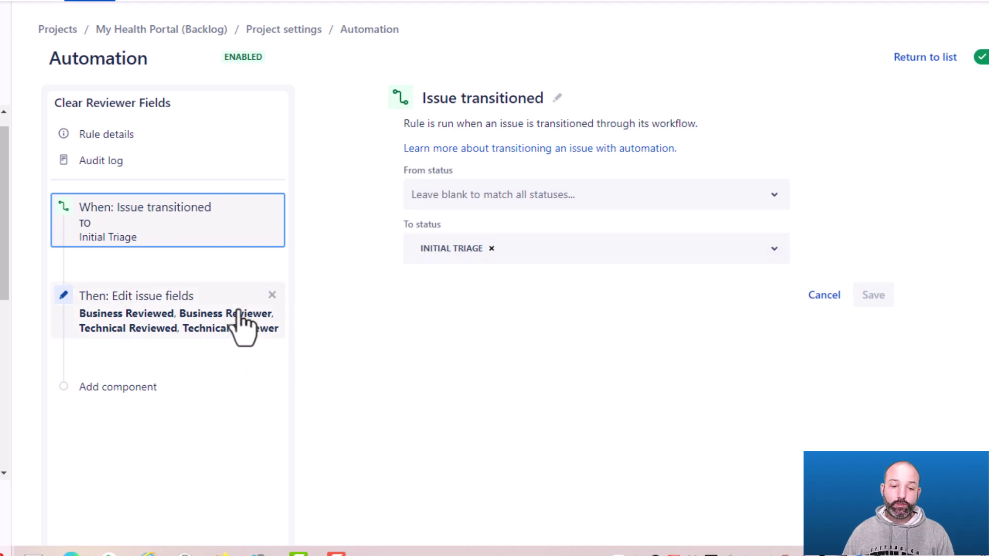
left_click(191, 325)
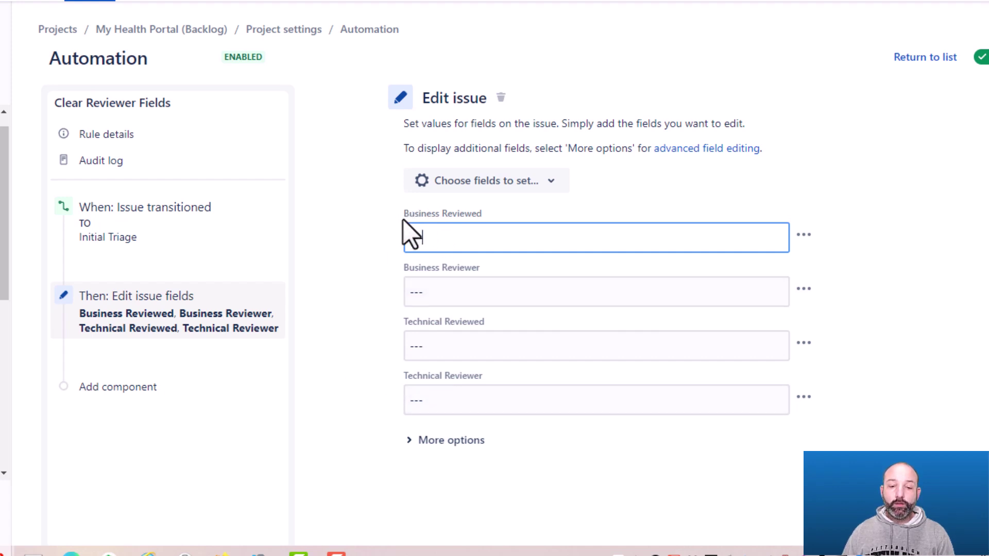
- Examine the placeholder values the action sets for the business and technical review fields, highlighting the one in Business Reviewed
left_click(369, 144)
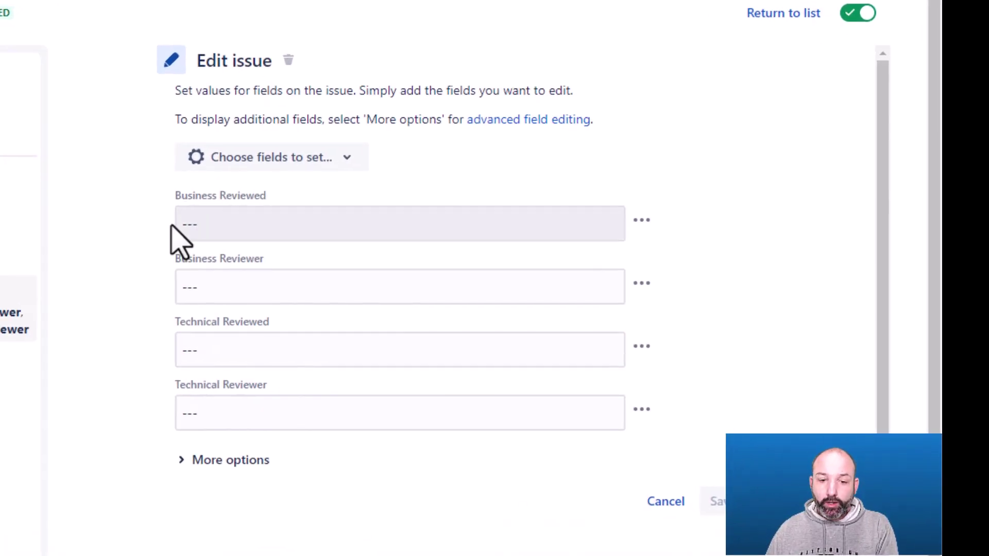
left_click(186, 224)
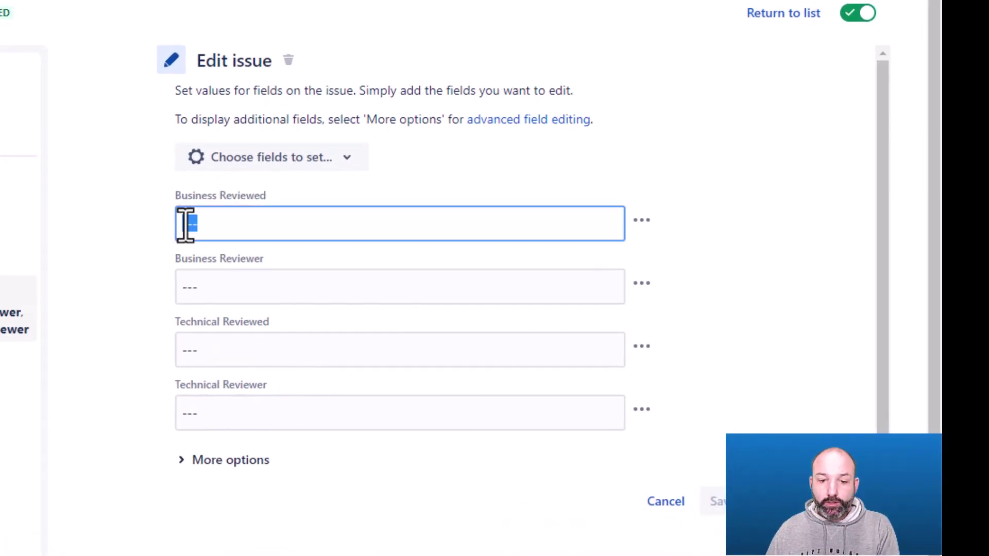
left_click(154, 245)
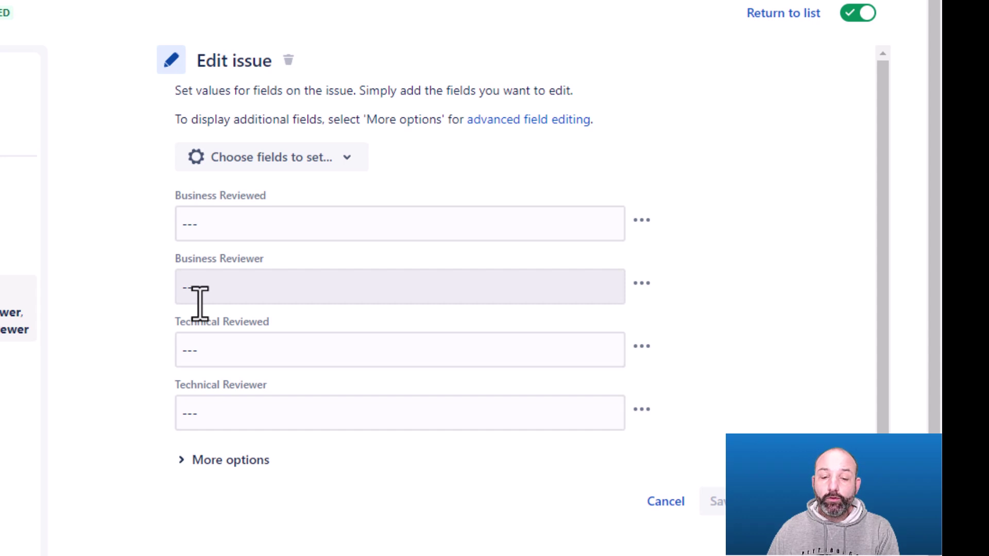
double_click(213, 229)
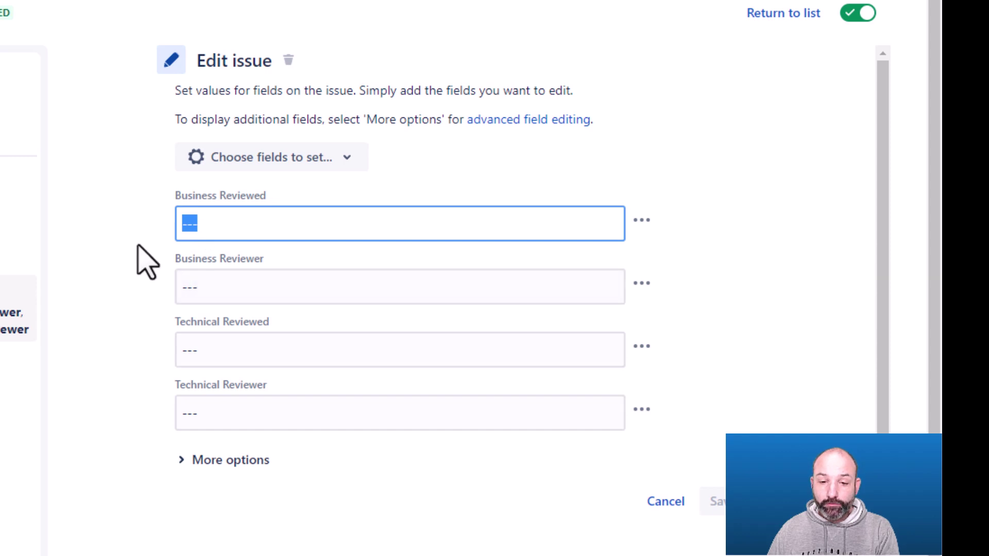
left_click(161, 229)
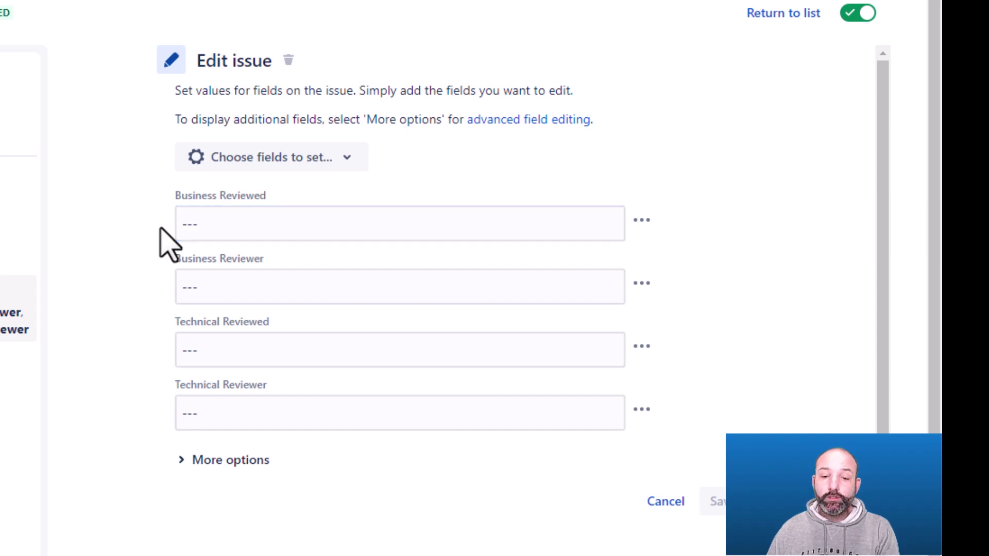